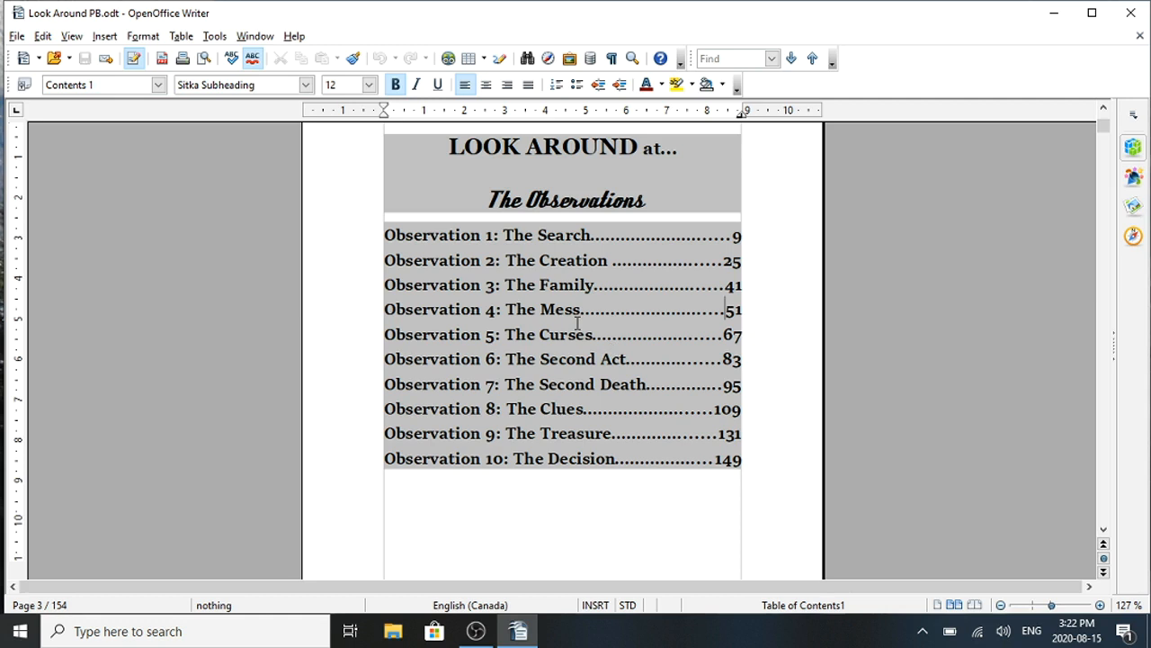
Open the Insert Index/Table settings for the table of contents, with protection against manual changes turned off.
{"action": "right_click", "coordinate": [577, 325]}
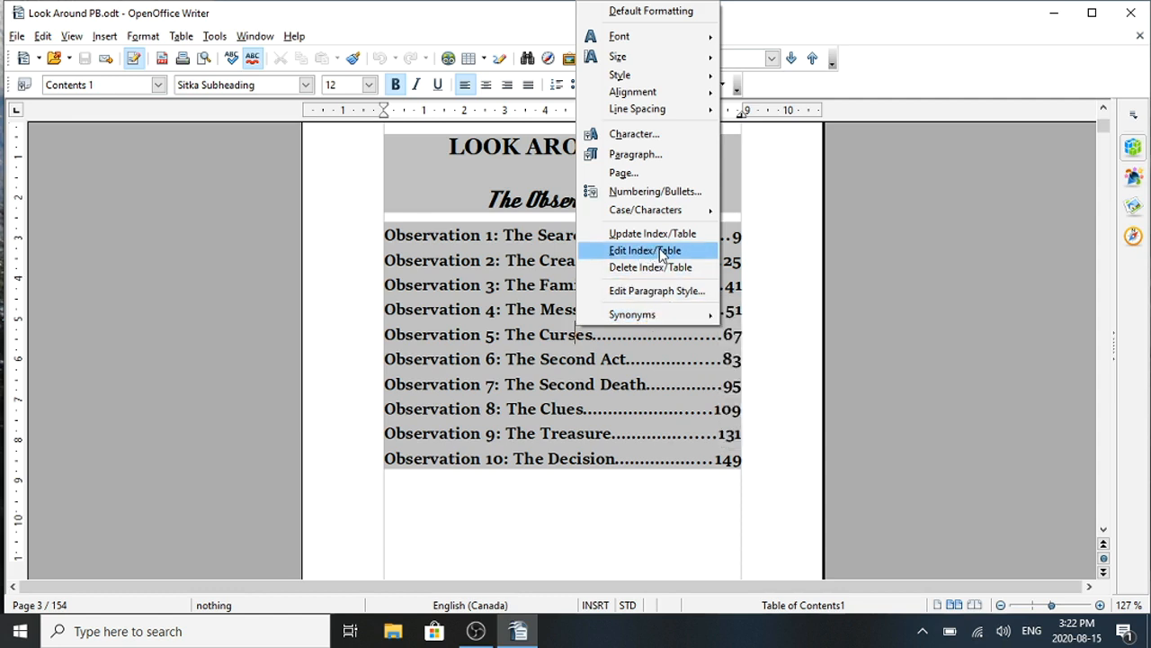
{"action": "left_click", "coordinate": [514, 294]}
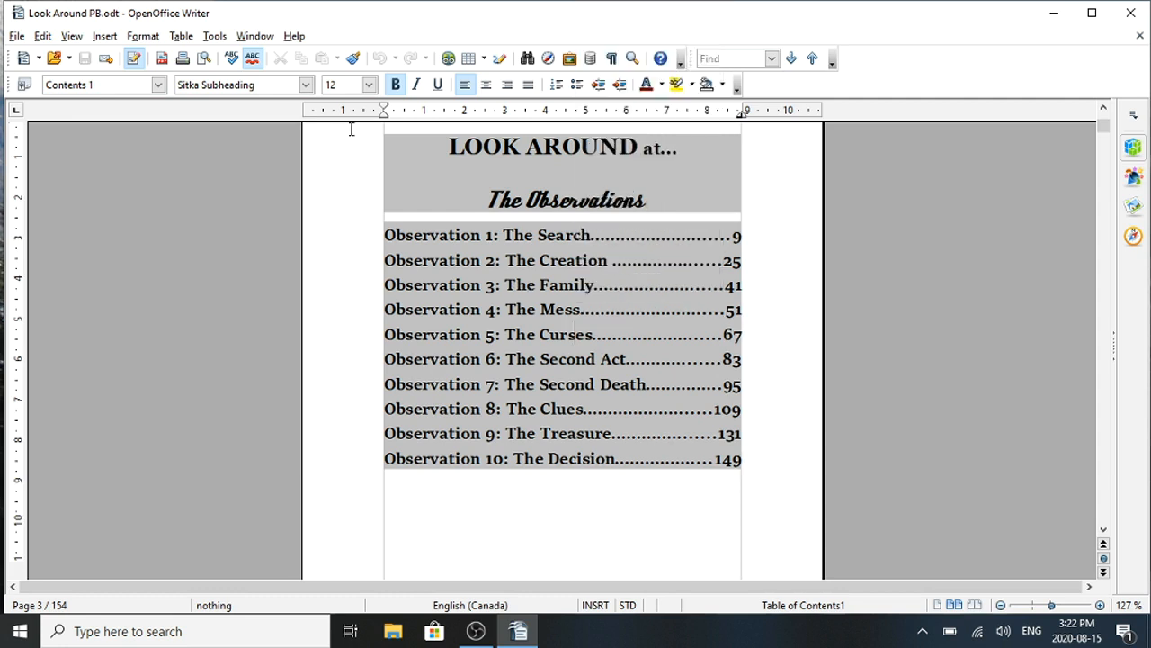
{"action": "left_click", "coordinate": [104, 36]}
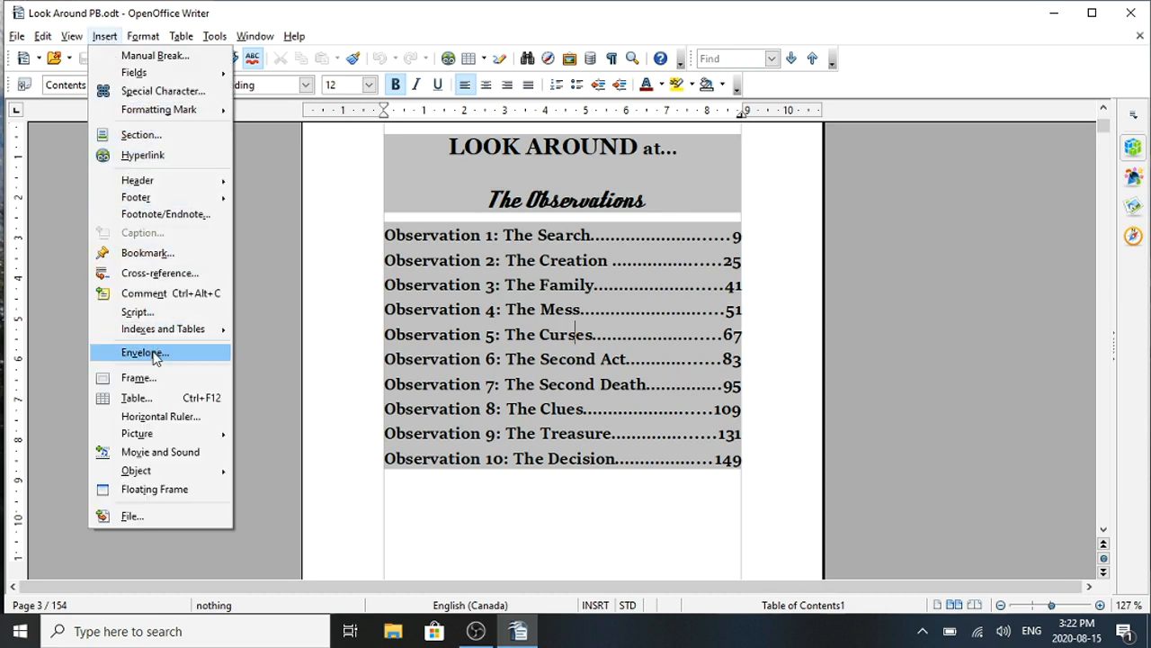
{"action": "mouse_move", "coordinate": [158, 336]}
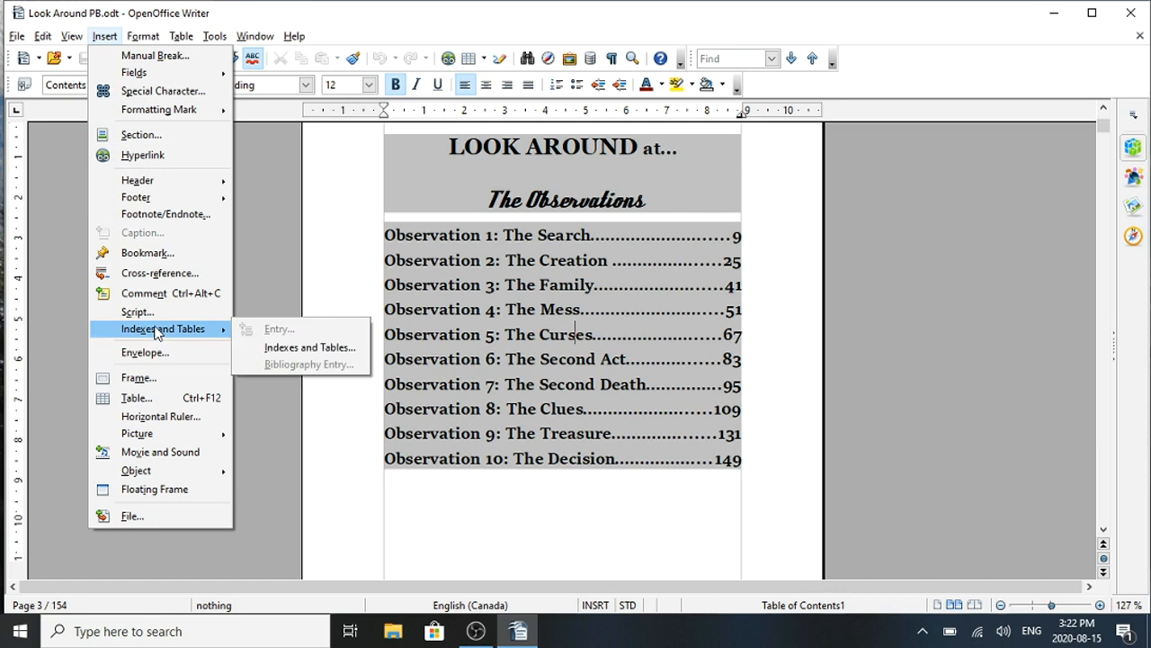
{"action": "left_click", "coordinate": [275, 351]}
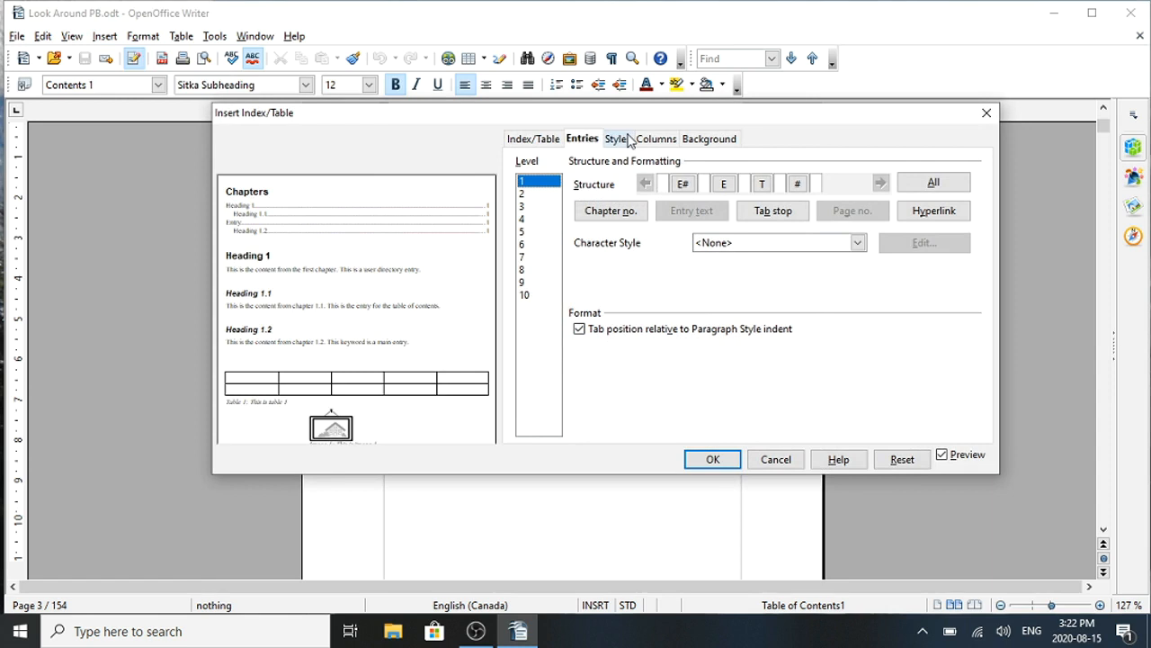
{"action": "left_click", "coordinate": [527, 141]}
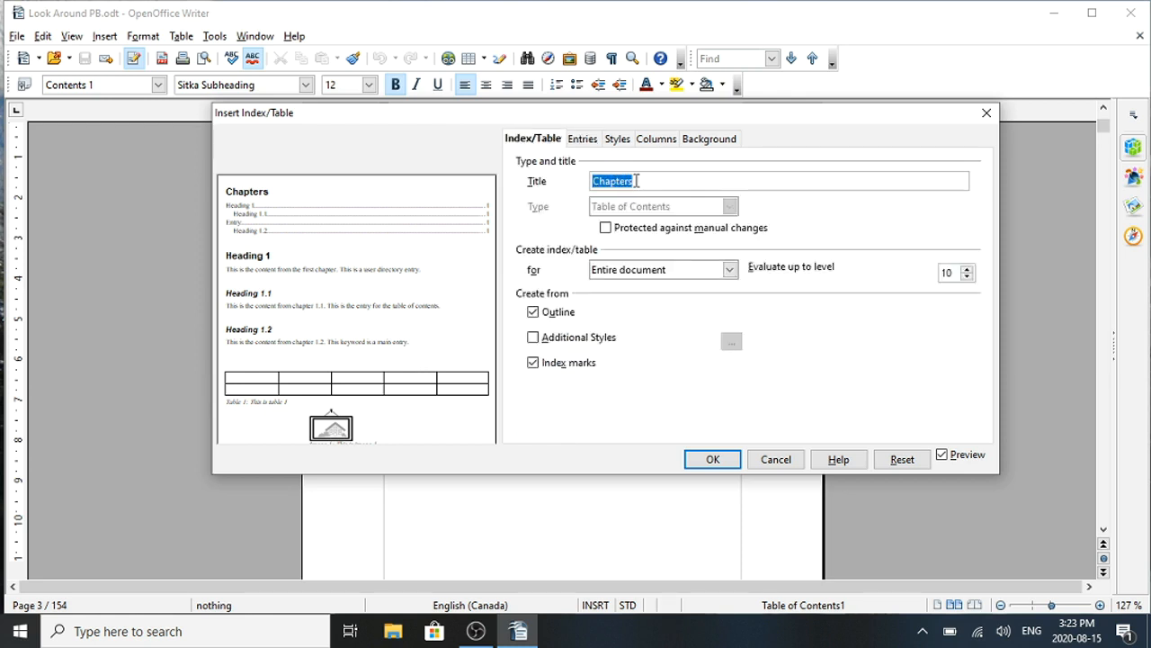
{"action": "left_click", "coordinate": [606, 231]}
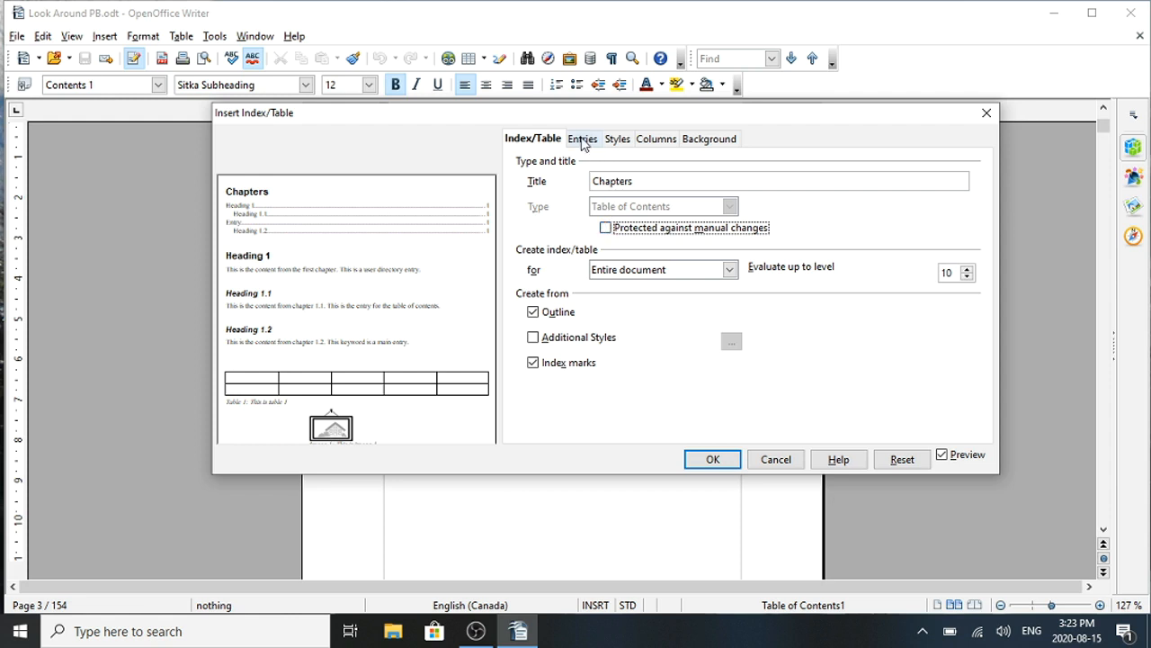
Remove the chapter number, tab stop and page number from the level 1 entry structure, keeping only the entry text.
{"action": "left_click", "coordinate": [583, 139]}
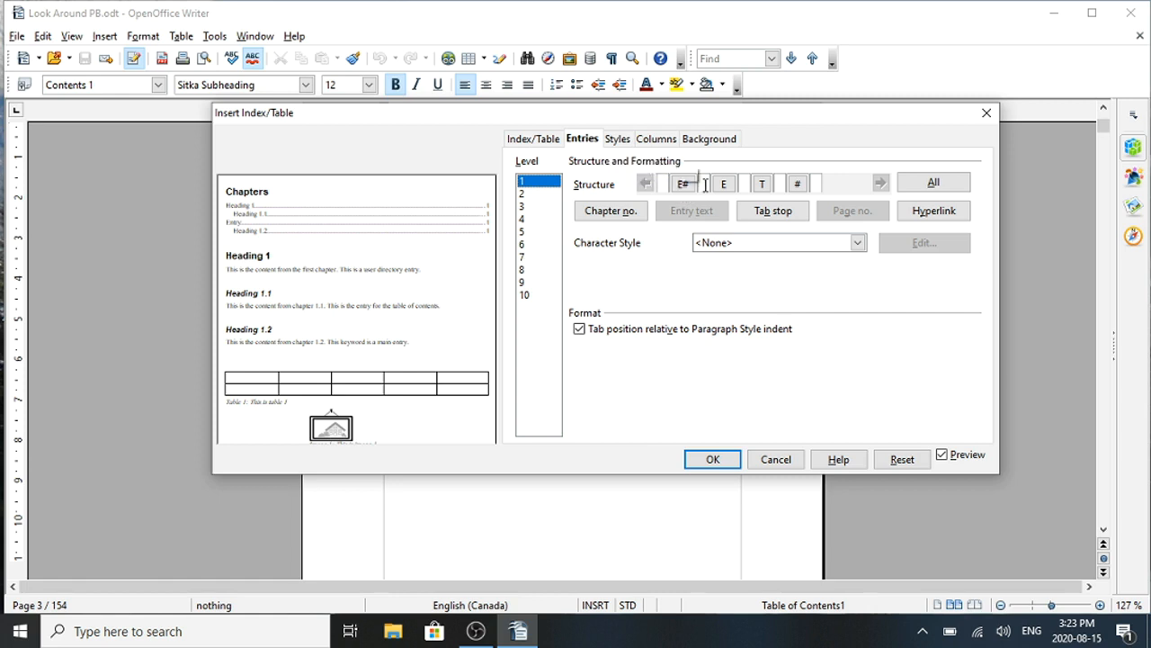
{"action": "left_click", "coordinate": [719, 189]}
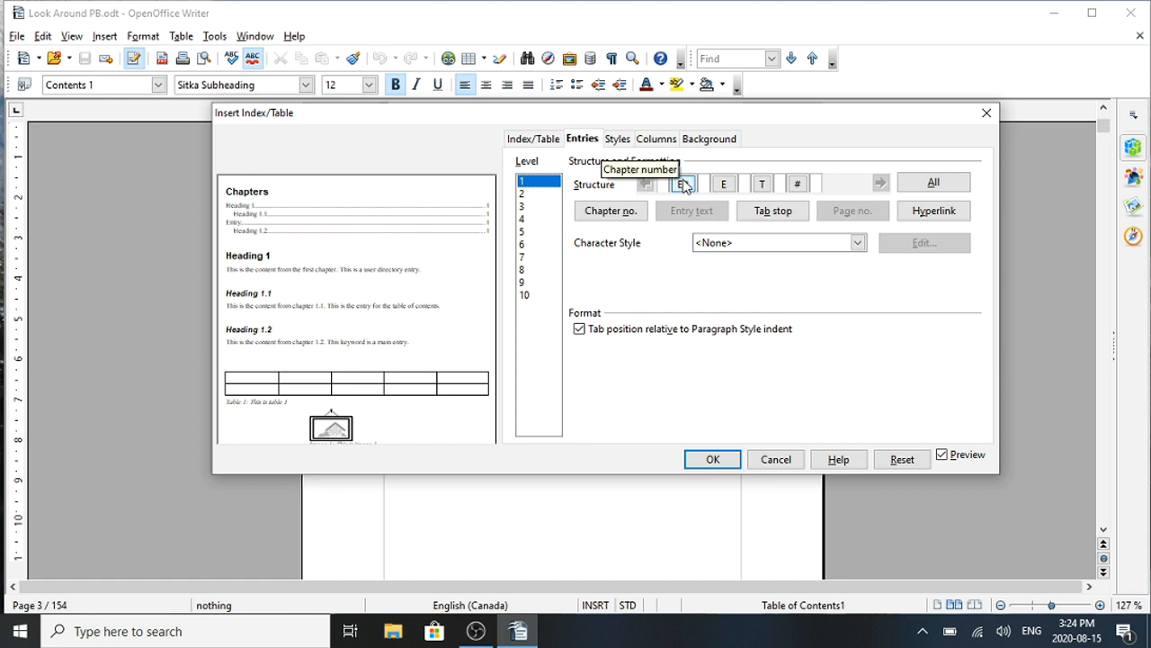
{"action": "left_click", "coordinate": [683, 184]}
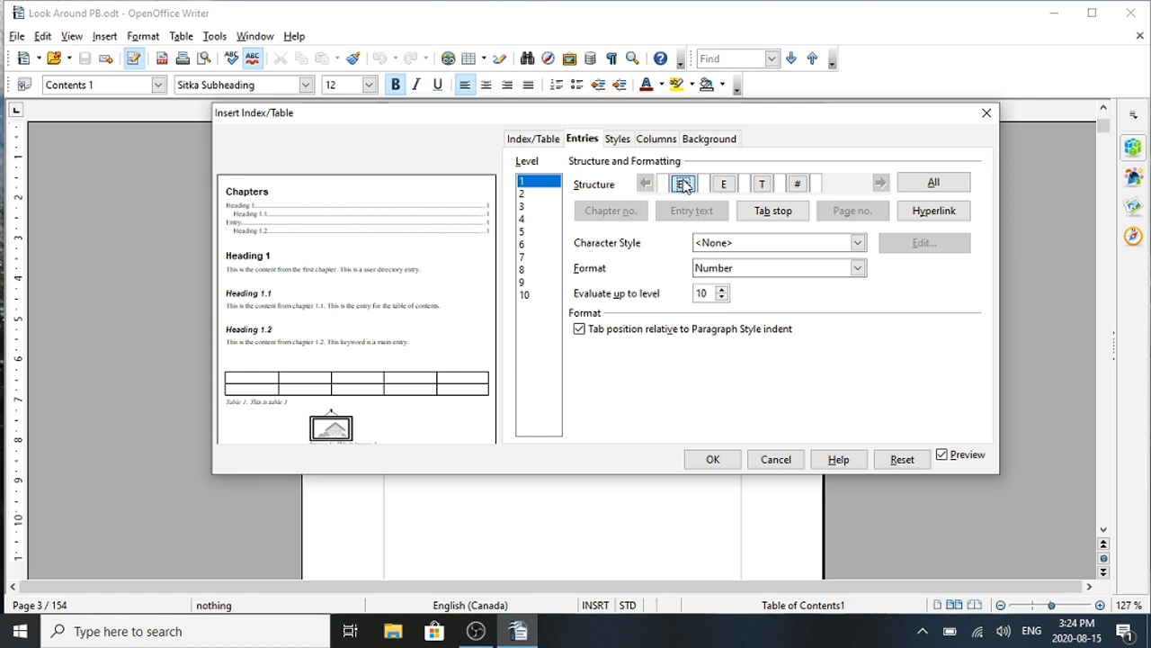
{"action": "key", "text": "Delete"}
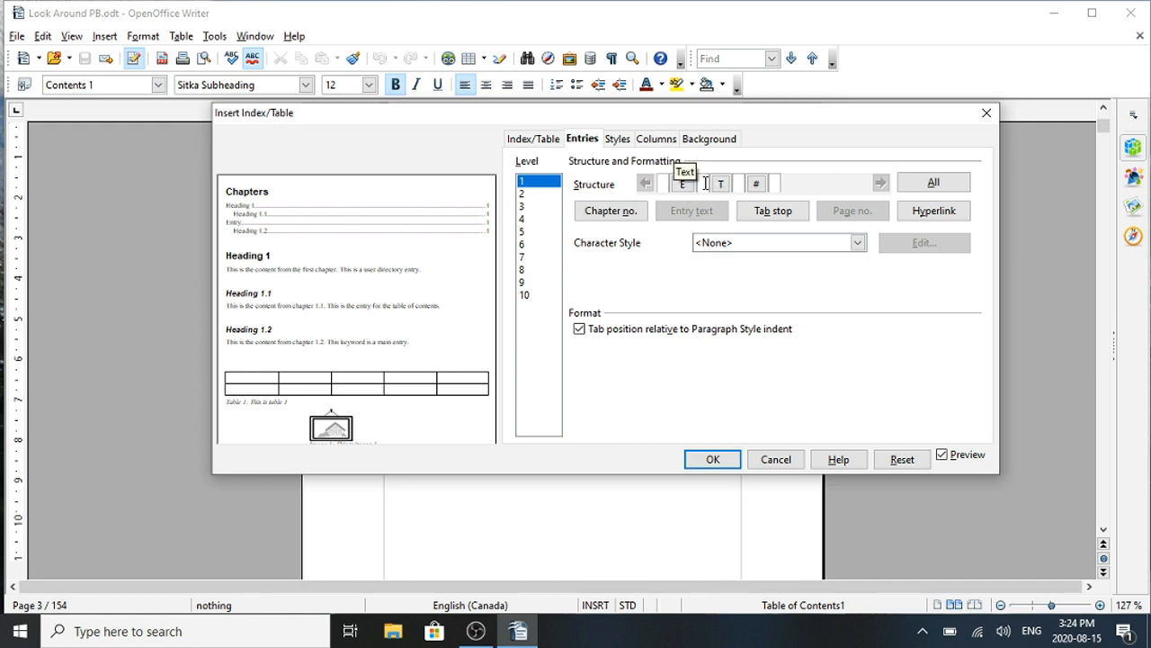
{"action": "left_click", "coordinate": [720, 185]}
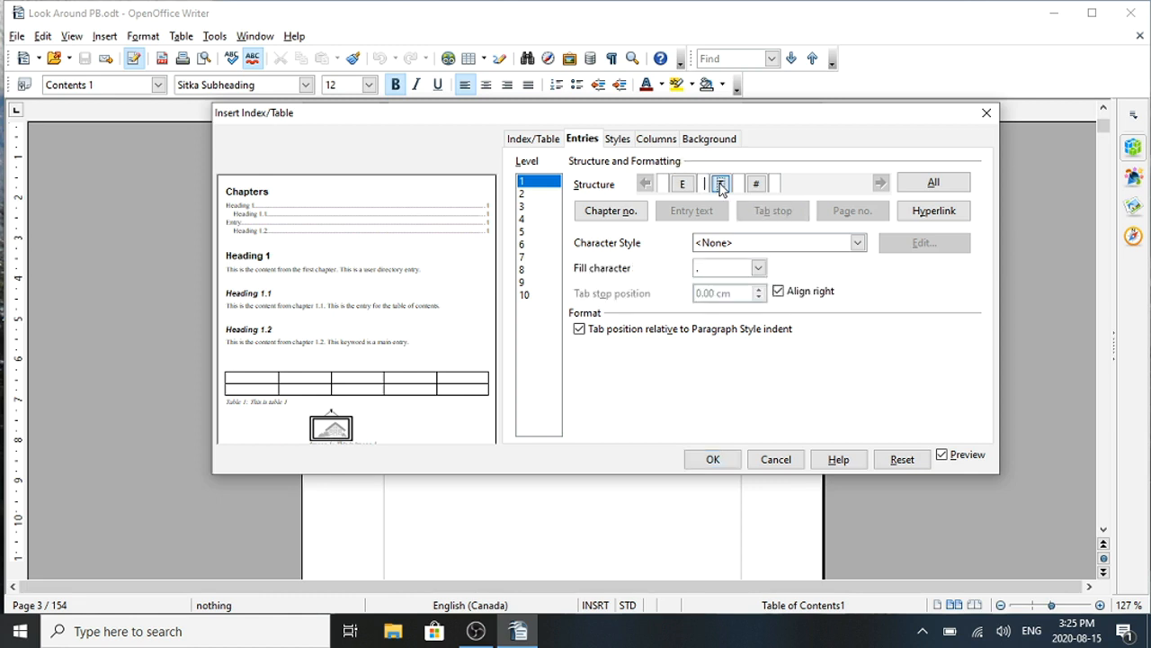
{"action": "key", "text": "Delete"}
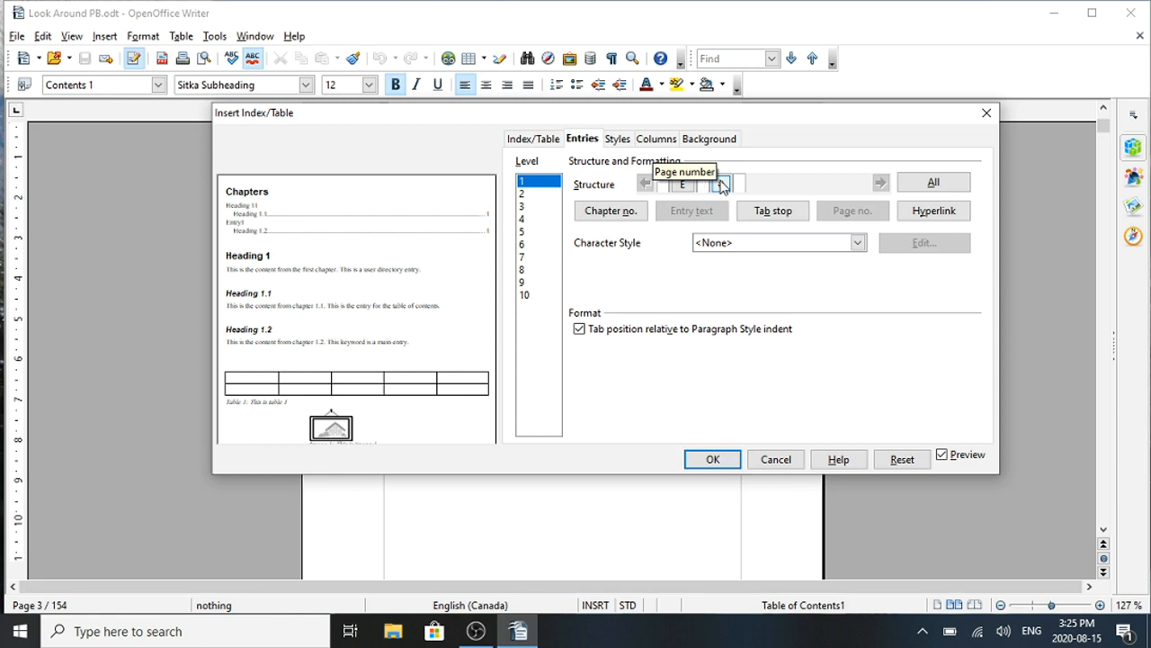
{"action": "left_click", "coordinate": [722, 185]}
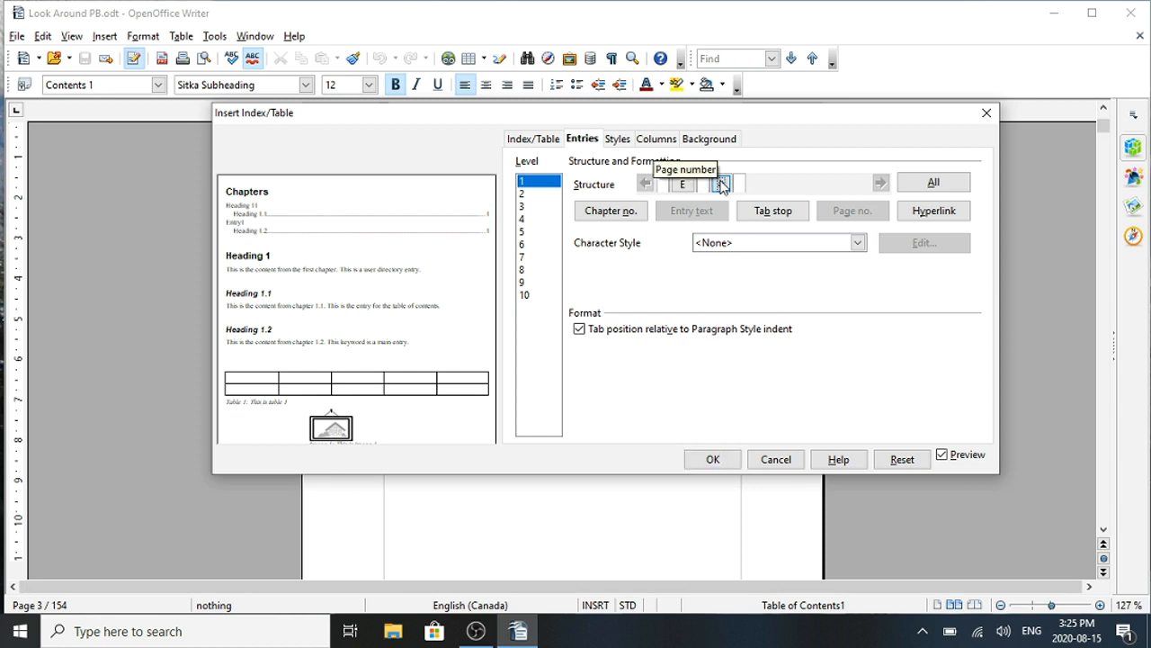
{"action": "key", "text": "Delete"}
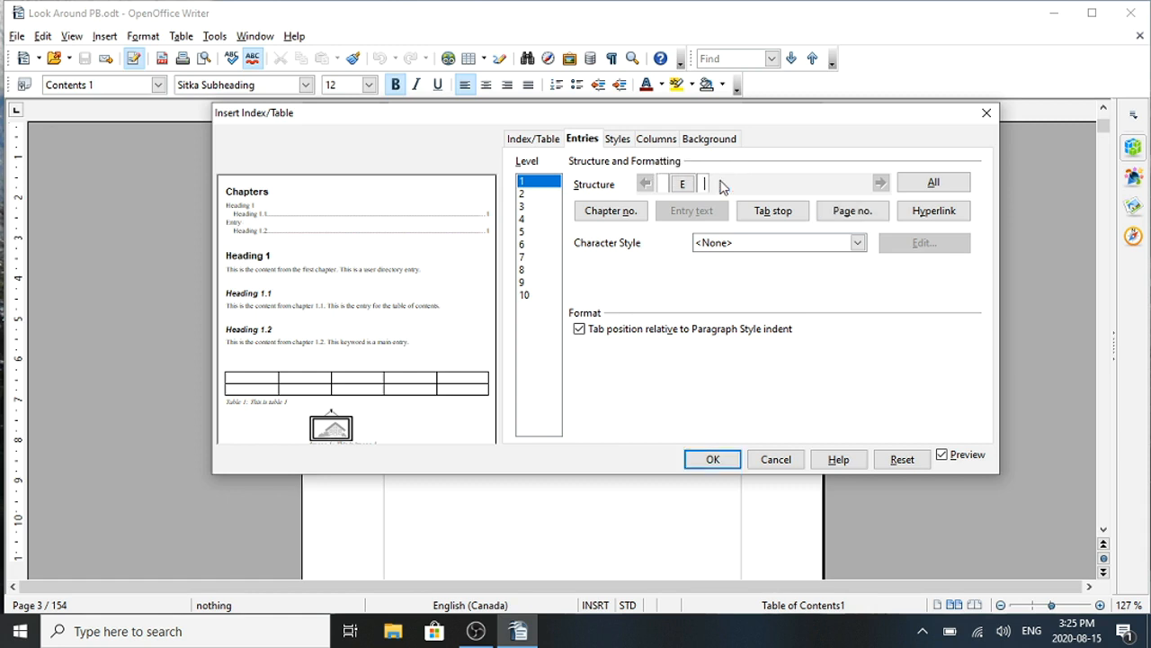
Enclose the level 1 entry text between a hyperlink start and a hyperlink end, and apply the settings to the table of contents.
{"action": "left_click", "coordinate": [690, 186]}
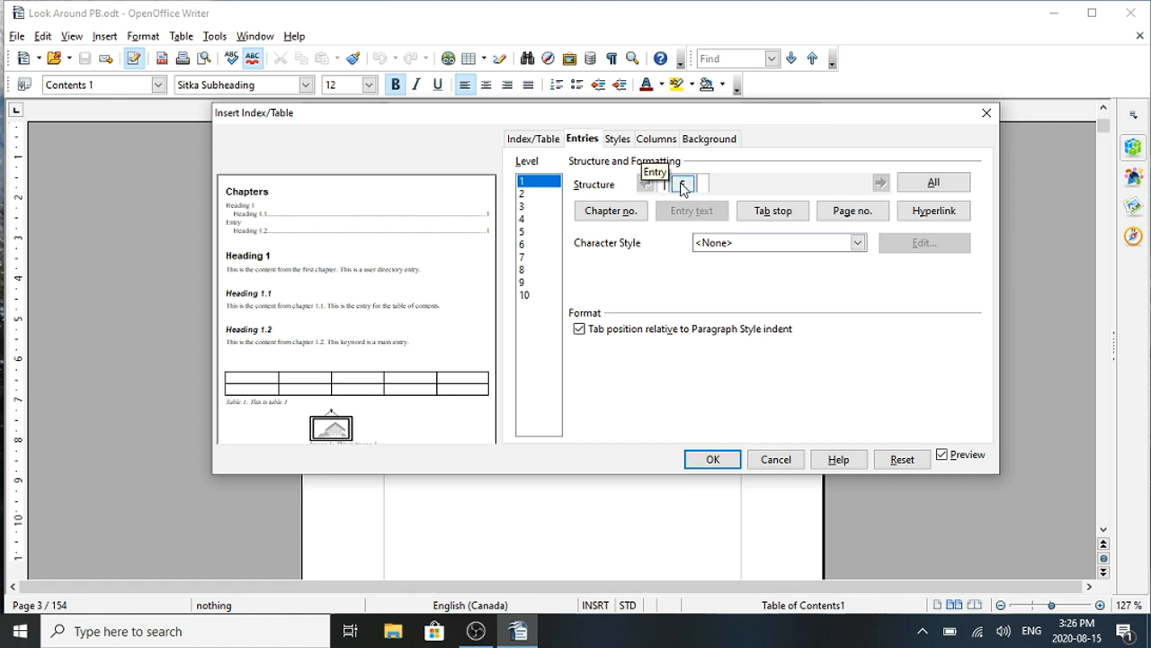
{"action": "left_click", "coordinate": [920, 214]}
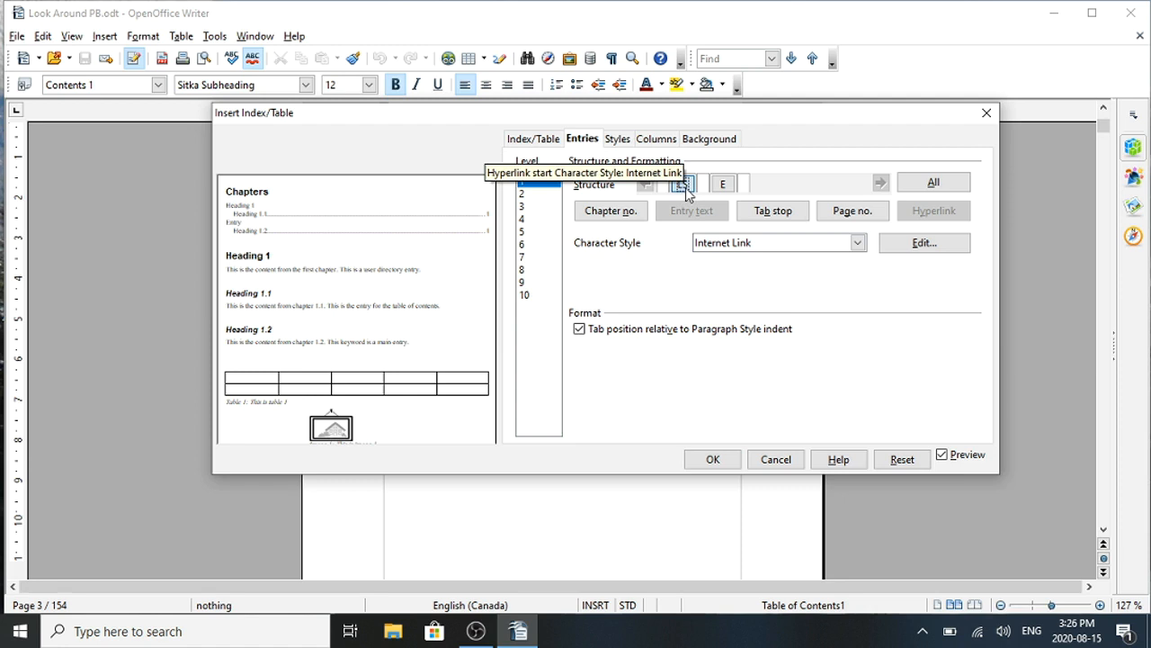
{"action": "left_click", "coordinate": [744, 184]}
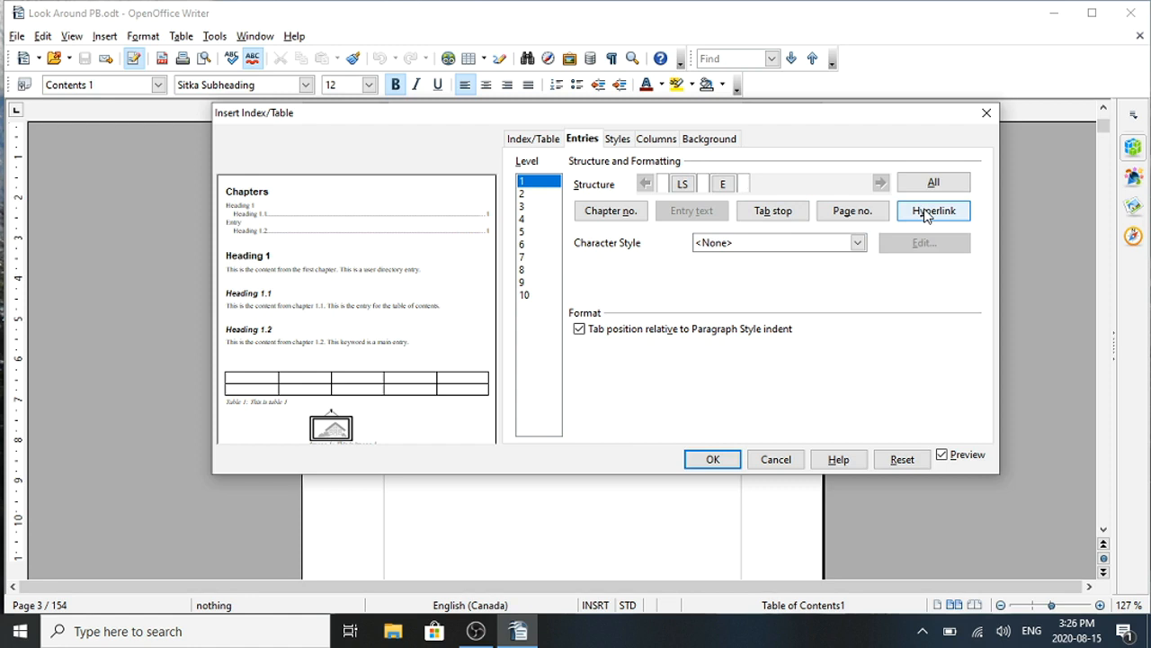
{"action": "left_click", "coordinate": [925, 212]}
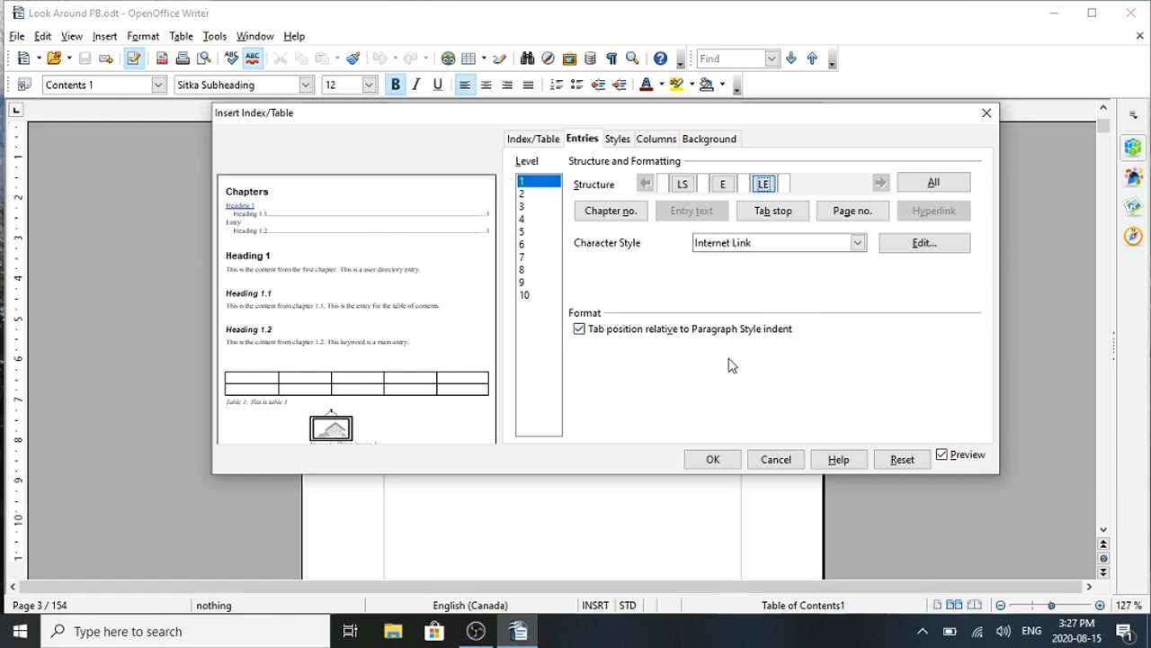
{"action": "left_click", "coordinate": [711, 460]}
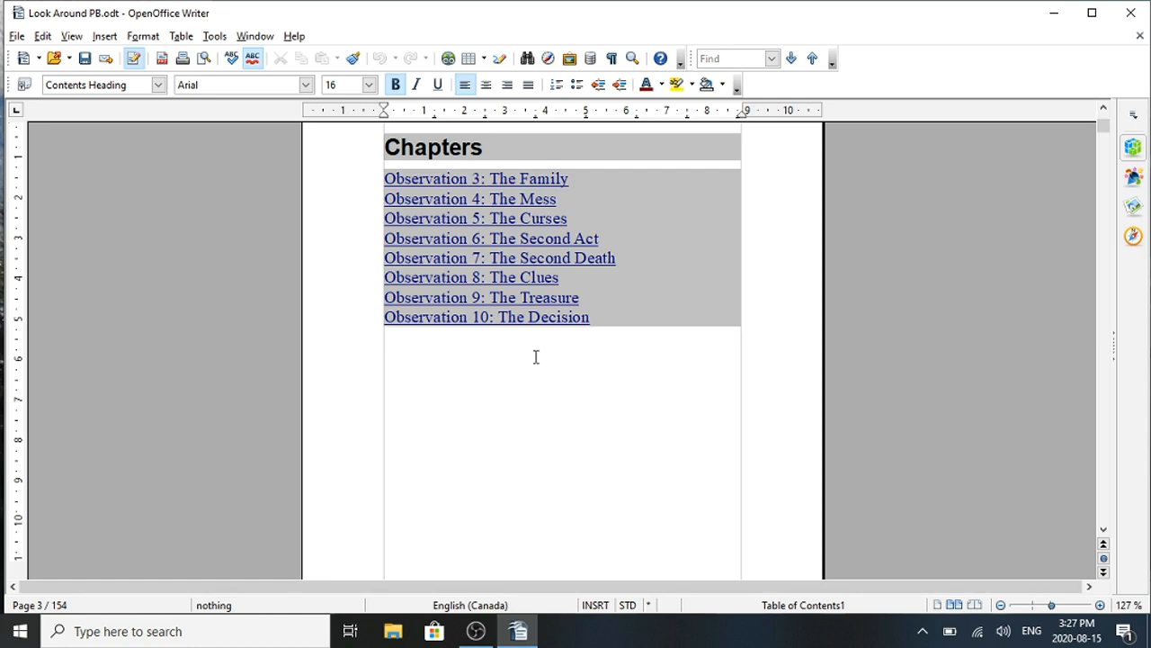
Apply the Heading 1 style to the chapter title "Observation 1: The Search" after the Author's Note.
{"action": "left_click", "coordinate": [564, 378]}
{"action": "key", "text": "Page_Down"}
{"action": "key", "text": "Down"}
{"action": "key", "text": "Down"}
{"action": "key", "text": "Down"}
{"action": "key", "text": "Down"}
{"action": "key", "text": "Down"}
{"action": "key", "text": "Down"}
{"action": "key", "text": "Down"}
{"action": "key", "text": "Down"}
{"action": "key", "text": "Down"}
{"action": "key", "text": "Down"}
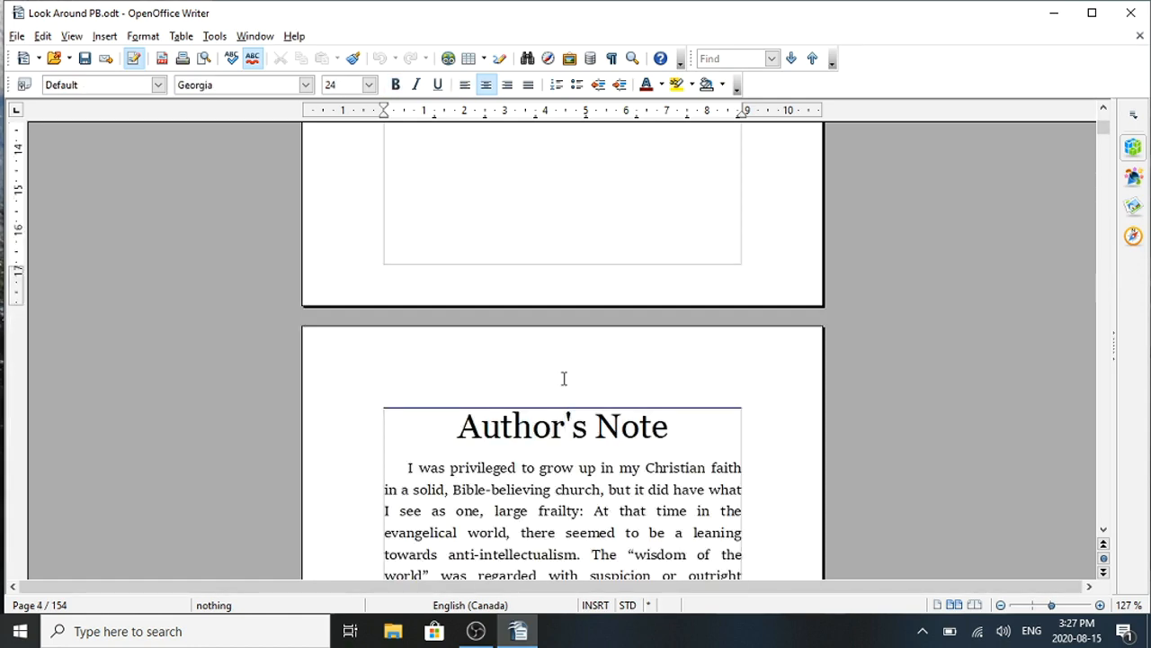
{"action": "key", "text": "Down"}
{"action": "key", "text": "Down"}
{"action": "key", "text": "Down"}
{"action": "key", "text": "Down"}
{"action": "key", "text": "Down"}
{"action": "key", "text": "Down"}
{"action": "key", "text": "Down"}
{"action": "key", "text": "Down"}
{"action": "key", "text": "Down"}
{"action": "key", "text": "Down"}
{"action": "key", "text": "Down"}
{"action": "key", "text": "Down"}
{"action": "key", "text": "Down"}
{"action": "key", "text": "Down"}
{"action": "key", "text": "Down"}
{"action": "key", "text": "Down"}
{"action": "key", "text": "Down"}
{"action": "key", "text": "Down"}
{"action": "key", "text": "Down"}
{"action": "key", "text": "Down"}
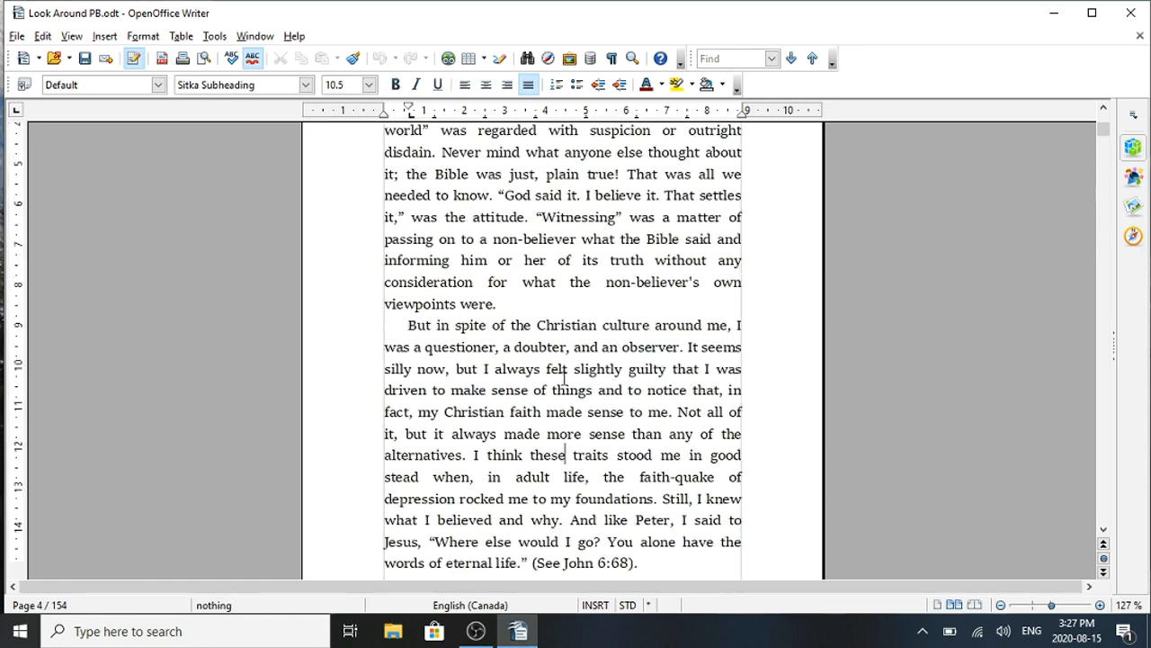
{"action": "key", "text": "Down"}
{"action": "key", "text": "Down"}
{"action": "key", "text": "Down"}
{"action": "key", "text": "Down"}
{"action": "key", "text": "Down"}
{"action": "key", "text": "Down"}
{"action": "key", "text": "Down"}
{"action": "key", "text": "Down"}
{"action": "key", "text": "Down"}
{"action": "key", "text": "Down"}
{"action": "key", "text": "Down"}
{"action": "key", "text": "Down"}
{"action": "key", "text": "Down"}
{"action": "key", "text": "Down"}
{"action": "key", "text": "Down"}
{"action": "key", "text": "Down"}
{"action": "key", "text": "Down"}
{"action": "key", "text": "Down"}
{"action": "key", "text": "Down"}
{"action": "key", "text": "Down"}
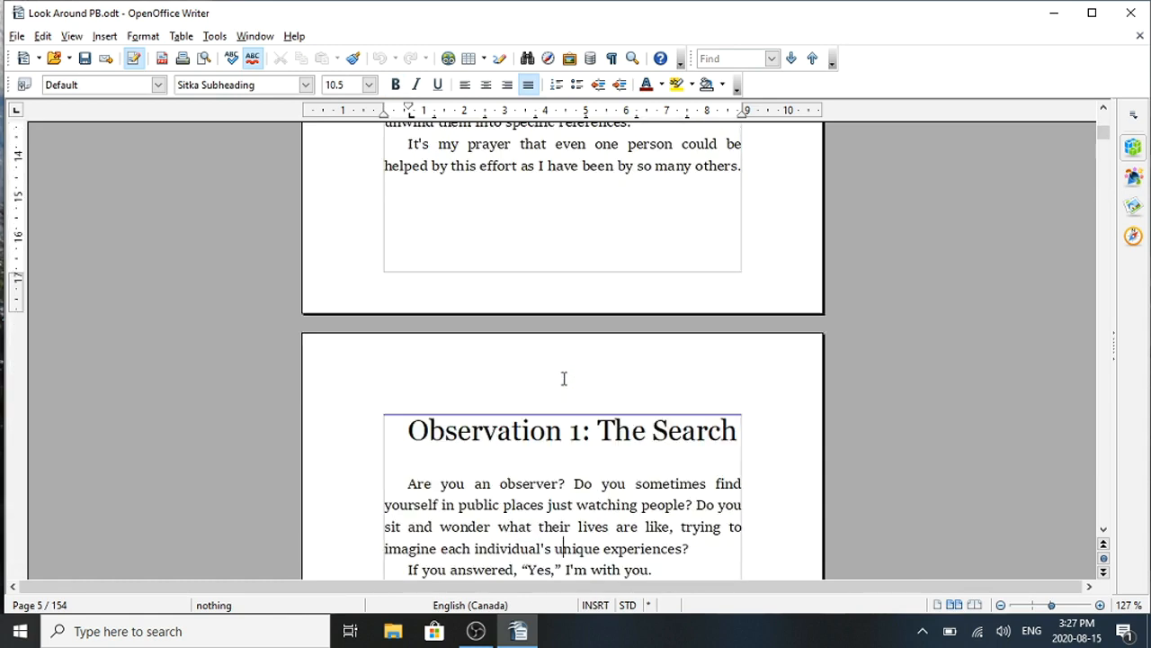
{"action": "key", "text": "Up"}
{"action": "key", "text": "Up"}
{"action": "key", "text": "Up"}
{"action": "key", "text": "Up"}
{"action": "key", "text": "Up"}
{"action": "key", "text": "Up"}
{"action": "key", "text": "Up"}
{"action": "key", "text": "Up"}
{"action": "key", "text": "Up"}
{"action": "key", "text": "Up"}
{"action": "key", "text": "Up"}
{"action": "key", "text": "Up"}
{"action": "key", "text": "Up"}
{"action": "key", "text": "Up"}
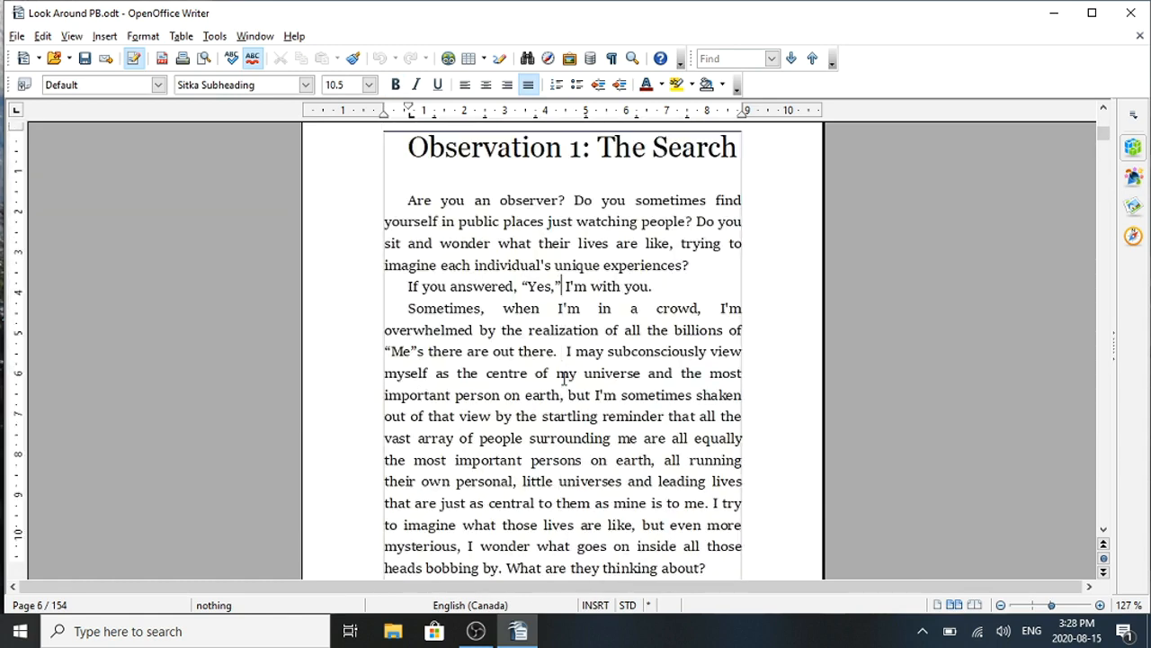
{"action": "key", "text": "Up"}
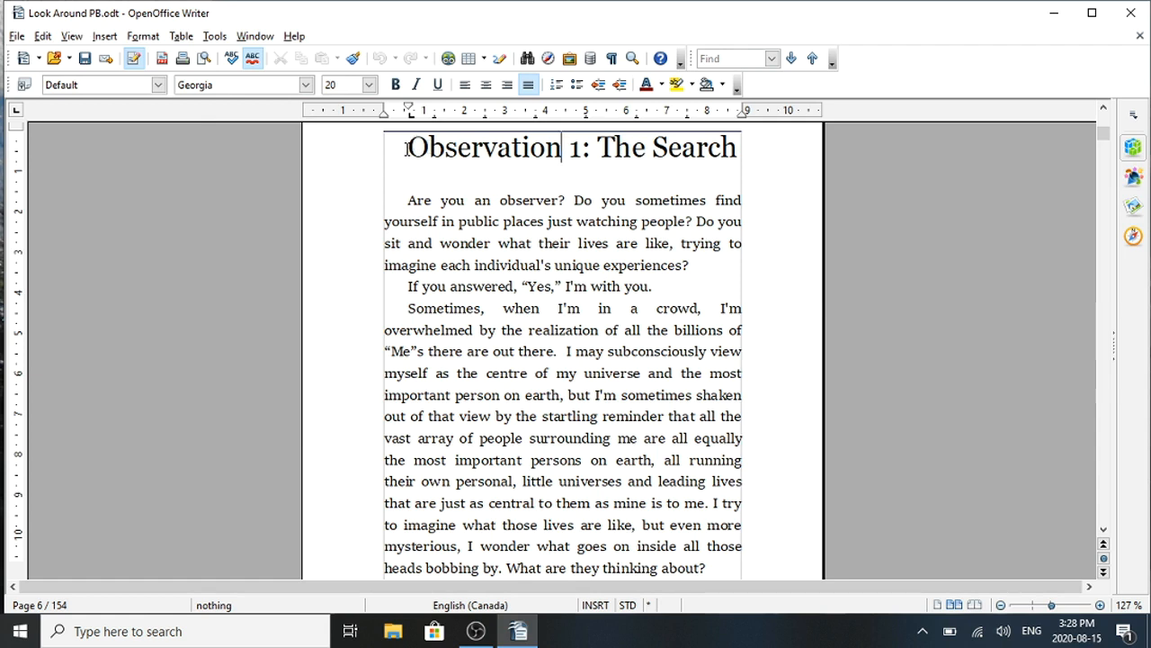
{"action": "left_click_drag", "start_coordinate": [408, 146], "coordinate": [739, 147]}
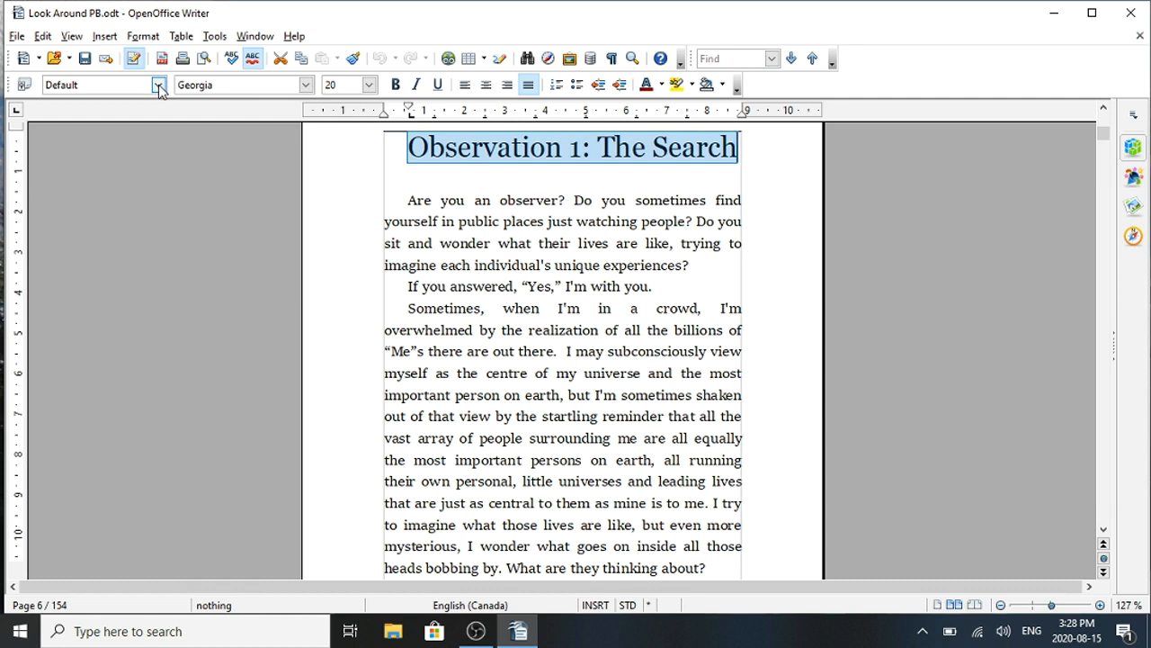
{"action": "left_click", "coordinate": [159, 87]}
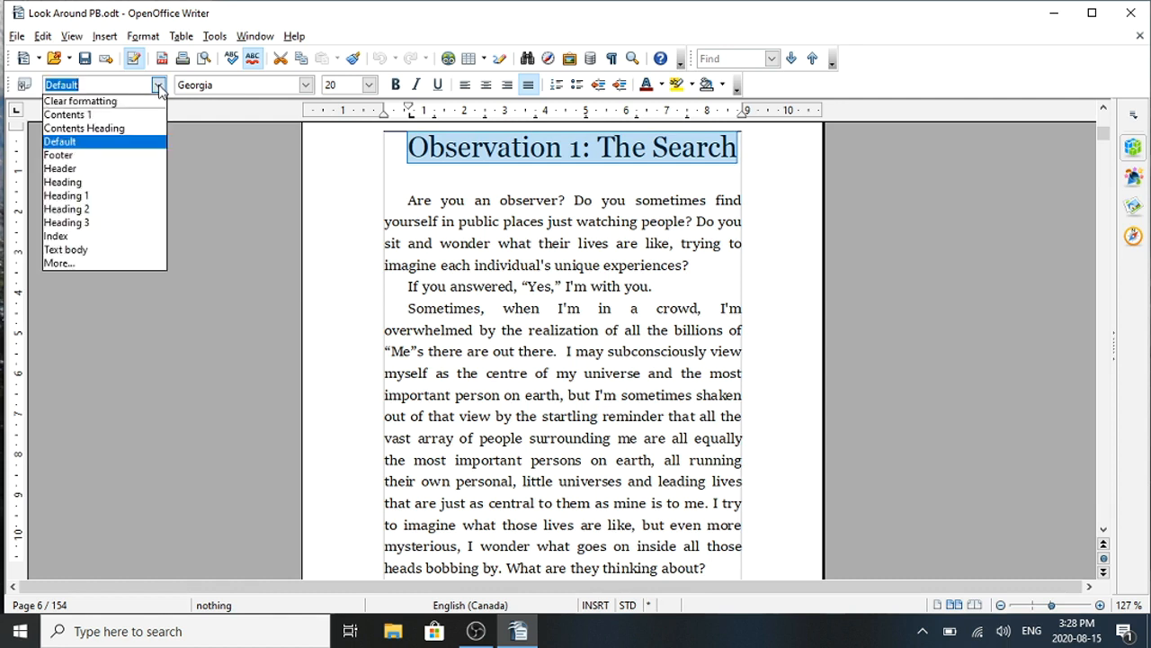
{"action": "left_click", "coordinate": [124, 196]}
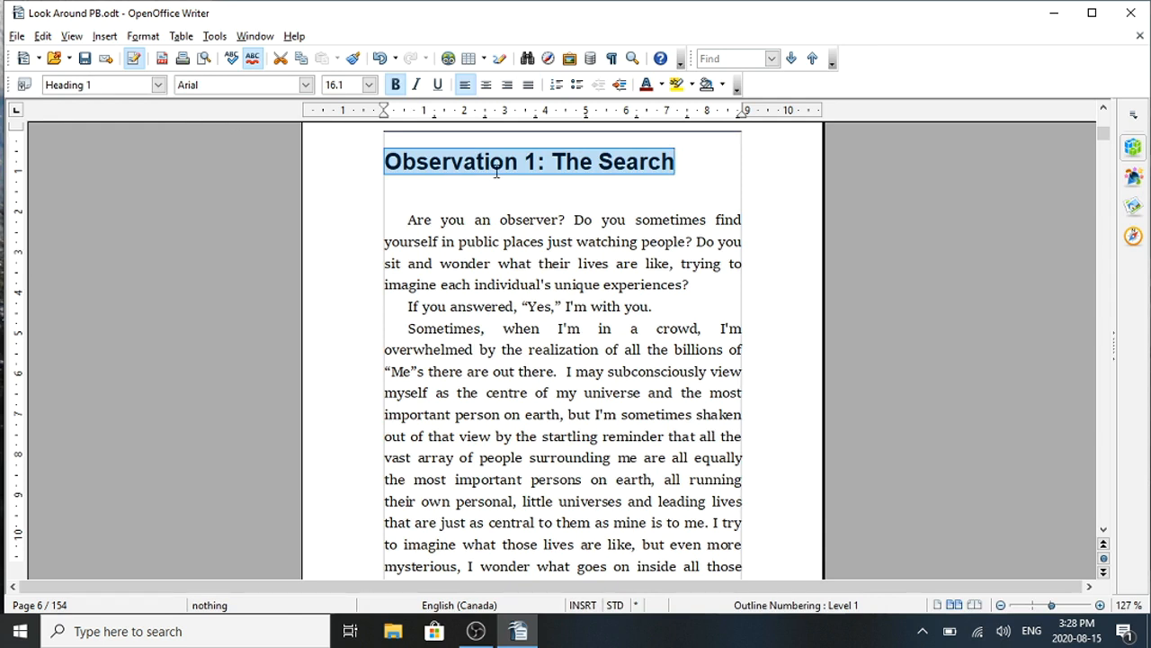
Format the "Observation 1: The Search" heading as centred, non-bold Georgia at size 20.
{"action": "left_click", "coordinate": [487, 85]}
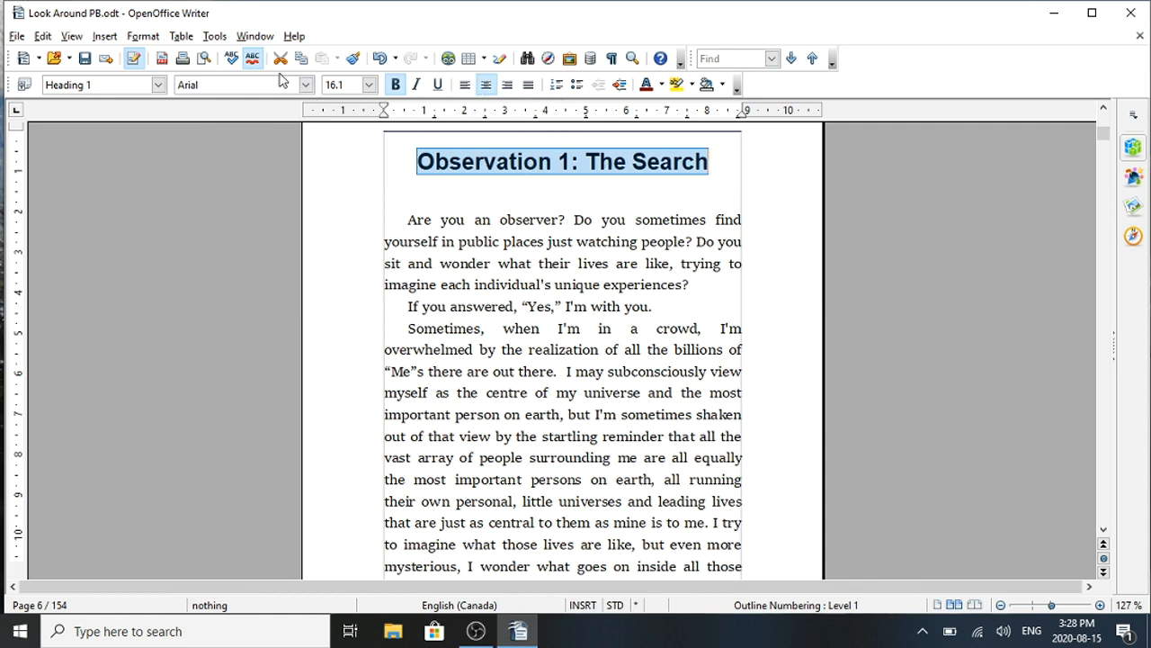
{"action": "left_click", "coordinate": [305, 86]}
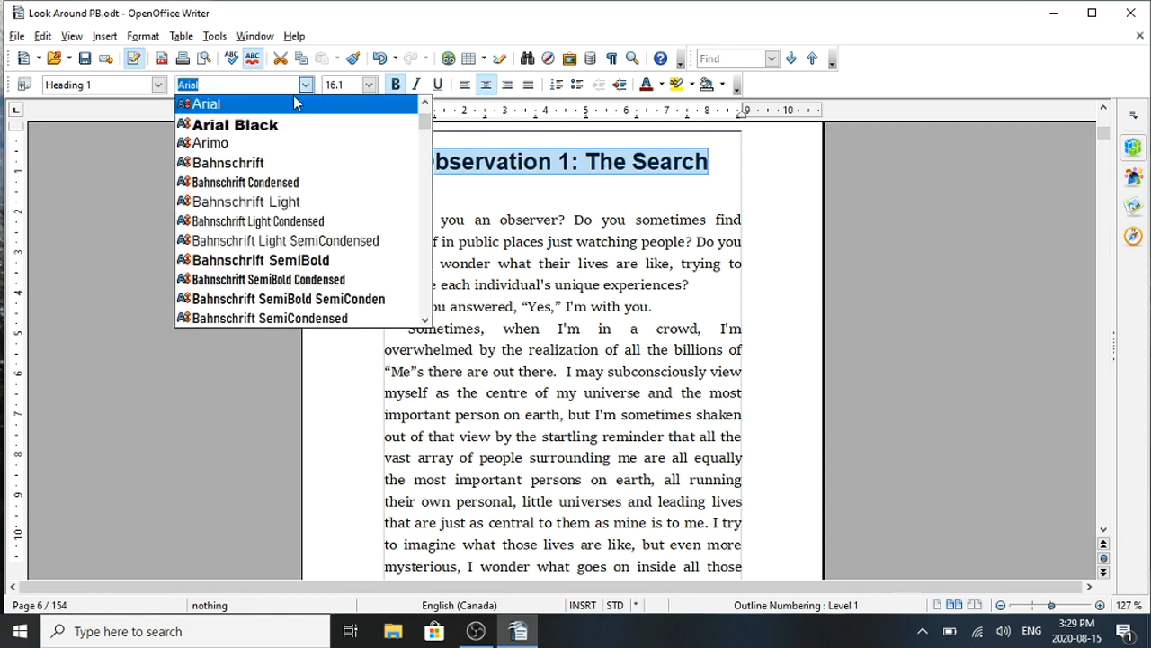
{"action": "scroll", "coordinate": [426, 132], "scroll_direction": "down", "scroll_amount": 1}
{"action": "left_click_drag", "start_coordinate": [425, 132], "coordinate": [425, 183]}
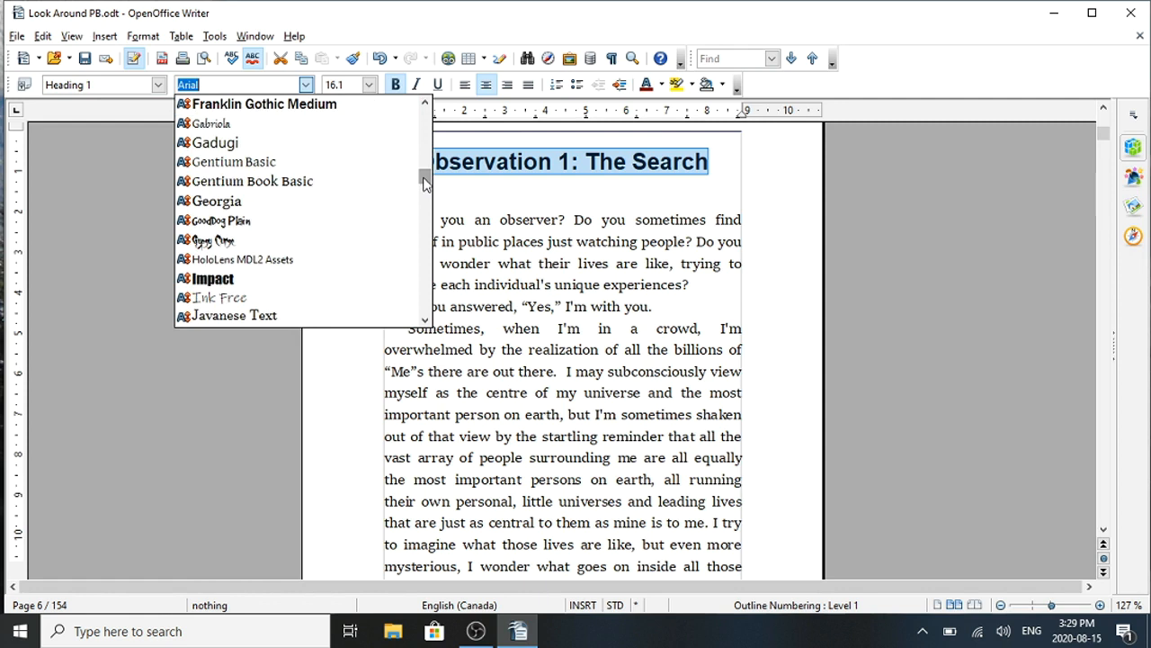
{"action": "left_click", "coordinate": [269, 198]}
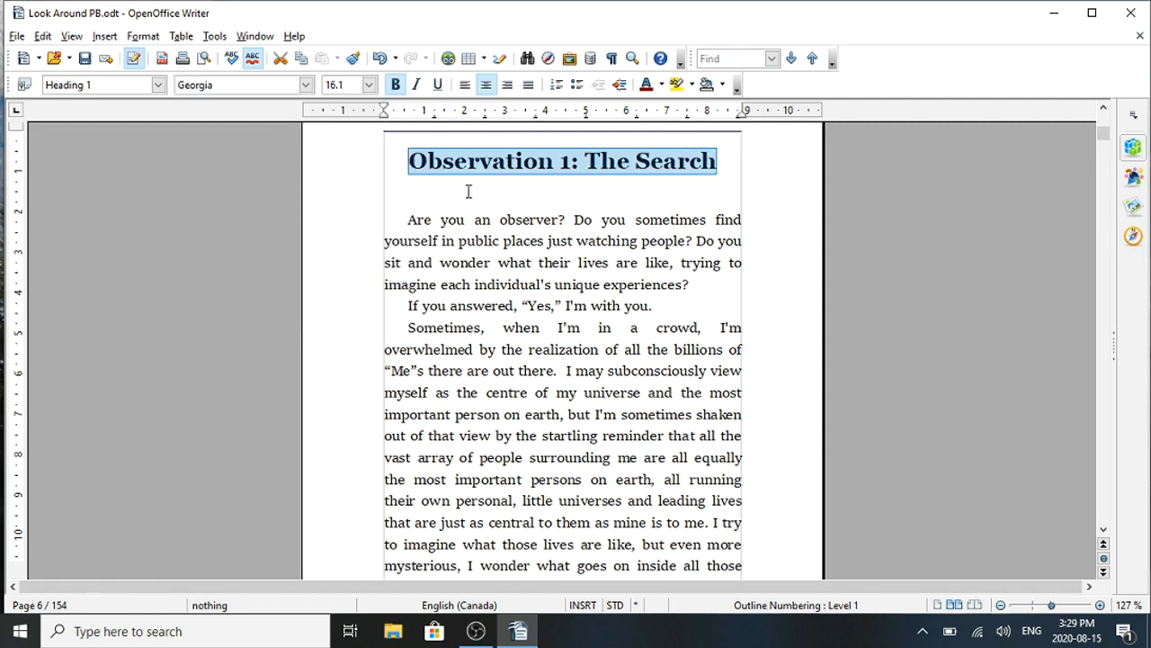
{"action": "left_click", "coordinate": [396, 85]}
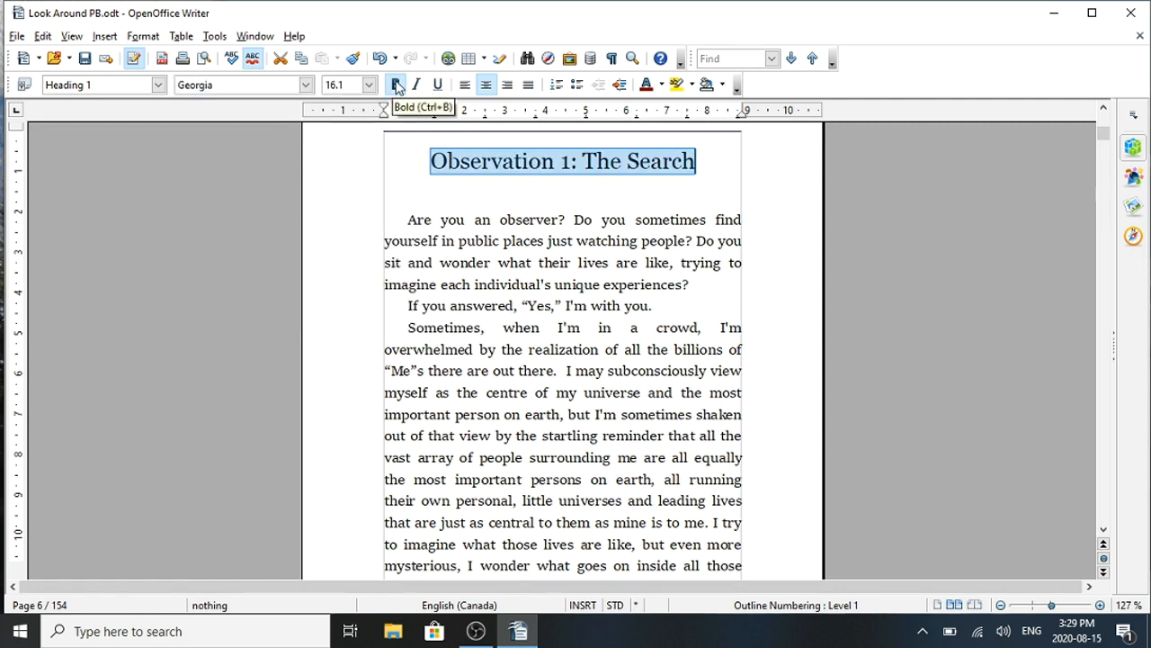
{"action": "left_click", "coordinate": [369, 85]}
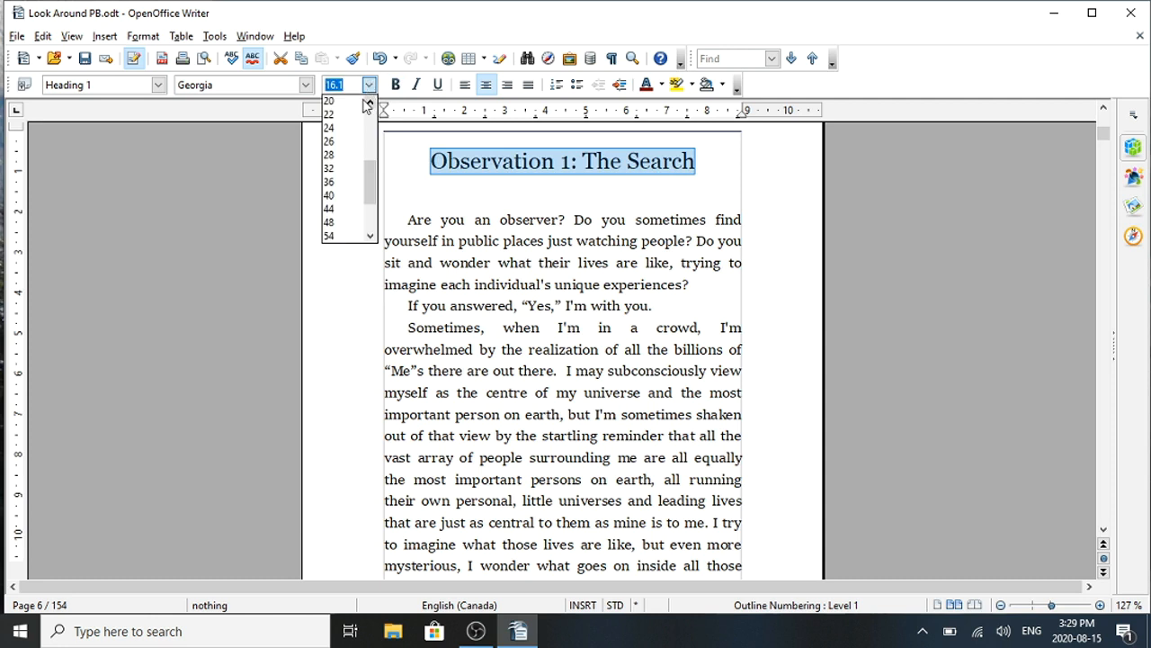
{"action": "left_click", "coordinate": [342, 101]}
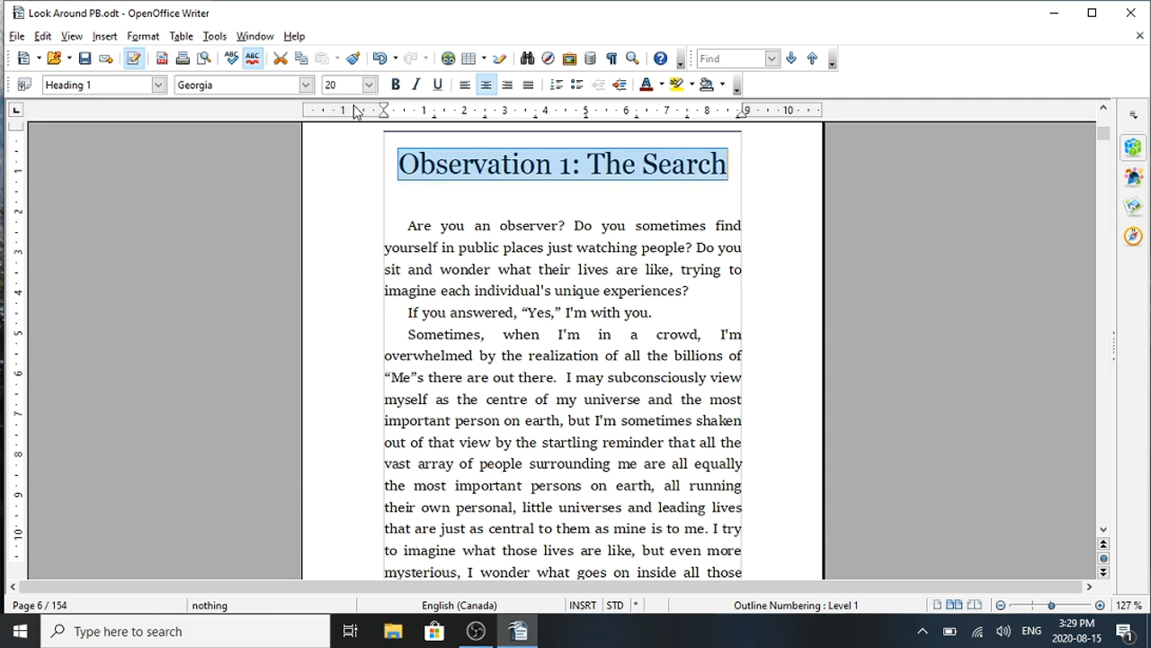
Apply the Heading 1 style to the chapter title "Observation 2: The Creation" at the start of the next chapter.
{"action": "left_click", "coordinate": [577, 263]}
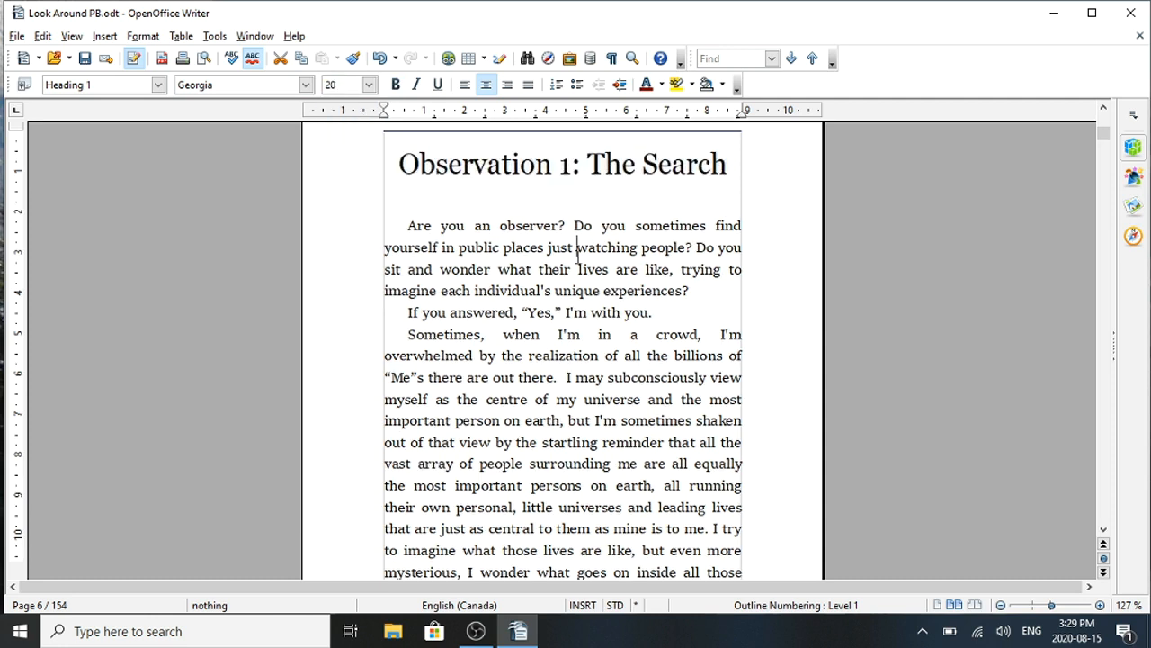
{"action": "key", "text": "Down"}
{"action": "key", "text": "Down"}
{"action": "key", "text": "Down"}
{"action": "key", "text": "Down"}
{"action": "key", "text": "Down"}
{"action": "key", "text": "Down"}
{"action": "key", "text": "Down"}
{"action": "key", "text": "Down"}
{"action": "key", "text": "Down"}
{"action": "key", "text": "Down"}
{"action": "key", "text": "Down"}
{"action": "key", "text": "Down"}
{"action": "key", "text": "Down"}
{"action": "key", "text": "Down"}
{"action": "key", "text": "Down"}
{"action": "key", "text": "Down"}
{"action": "key", "text": "Down"}
{"action": "key", "text": "Down"}
{"action": "key", "text": "Down"}
{"action": "key", "text": "Down"}
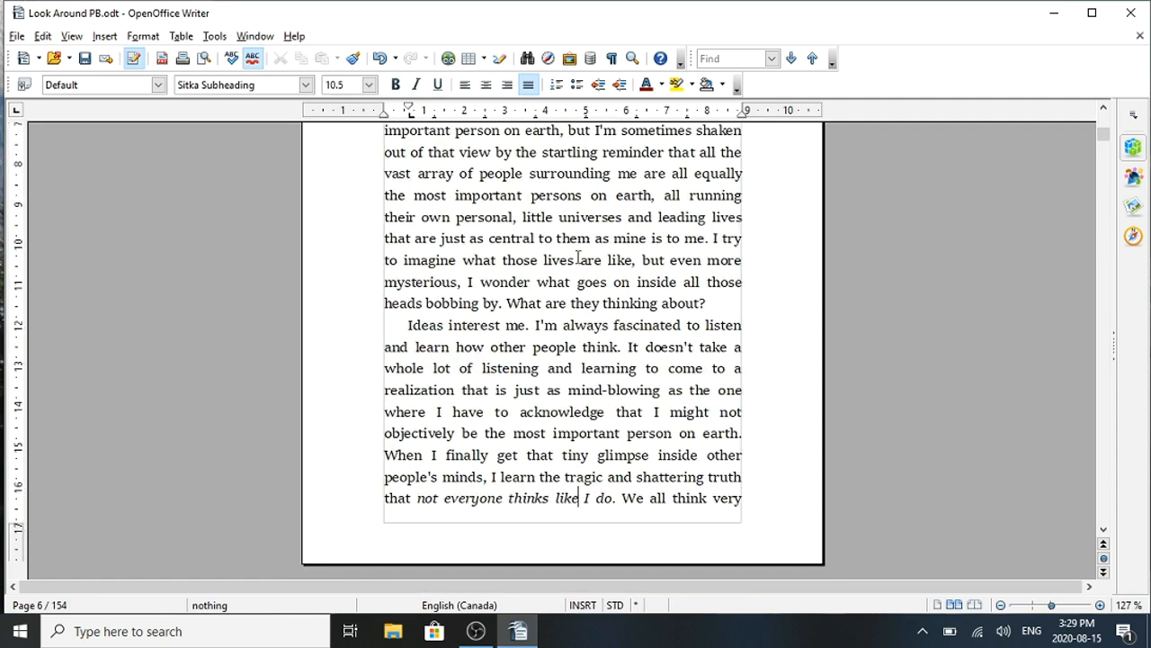
{"action": "key", "text": "Down"}
{"action": "key", "text": "Down"}
{"action": "key", "text": "Down"}
{"action": "key", "text": "Down"}
{"action": "key", "text": "Down"}
{"action": "key", "text": "Down"}
{"action": "key", "text": "Down"}
{"action": "key", "text": "Down"}
{"action": "key", "text": "Down"}
{"action": "key", "text": "Down"}
{"action": "key", "text": "Down"}
{"action": "key", "text": "Down"}
{"action": "key", "text": "Down"}
{"action": "key", "text": "Down"}
{"action": "key", "text": "Down"}
{"action": "key", "text": "Down"}
{"action": "key", "text": "Down"}
{"action": "key", "text": "Down"}
{"action": "key", "text": "Down"}
{"action": "key", "text": "Down"}
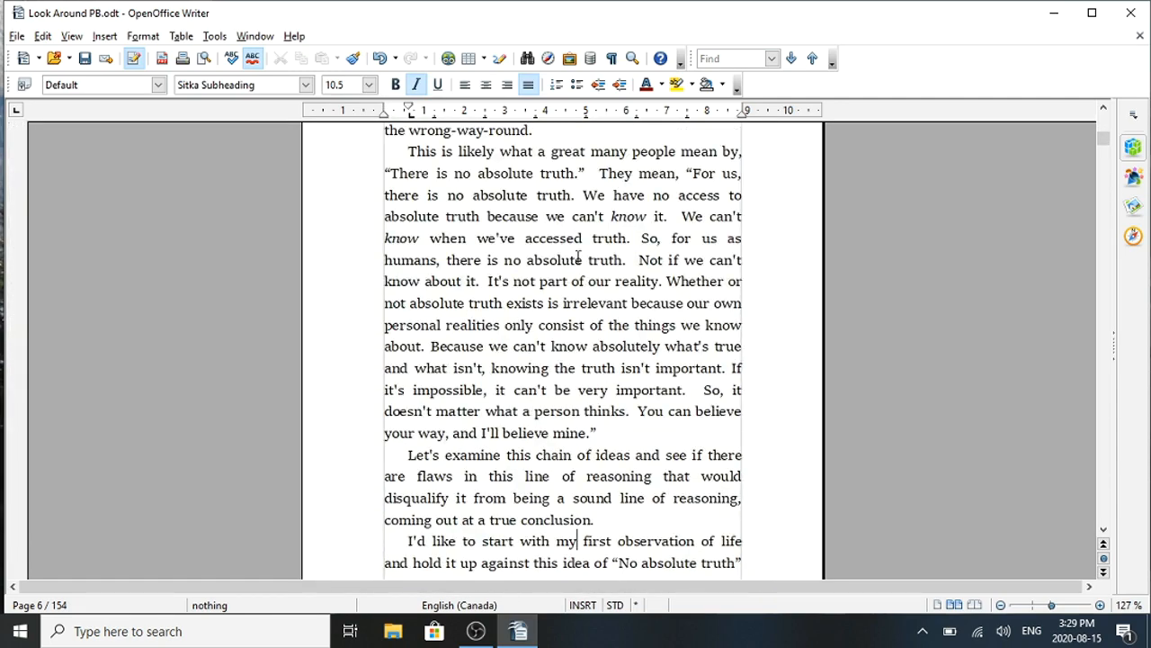
{"action": "key", "text": "Down"}
{"action": "key", "text": "Down"}
{"action": "key", "text": "Down"}
{"action": "key", "text": "Down"}
{"action": "key", "text": "Down"}
{"action": "key", "text": "Down"}
{"action": "key", "text": "Down"}
{"action": "key", "text": "Down"}
{"action": "key", "text": "Down"}
{"action": "key", "text": "Down"}
{"action": "key", "text": "Down"}
{"action": "key", "text": "Down"}
{"action": "key", "text": "Down"}
{"action": "key", "text": "Down"}
{"action": "key", "text": "Down"}
{"action": "key", "text": "Down"}
{"action": "key", "text": "Down"}
{"action": "key", "text": "Down"}
{"action": "key", "text": "Down"}
{"action": "key", "text": "Down"}
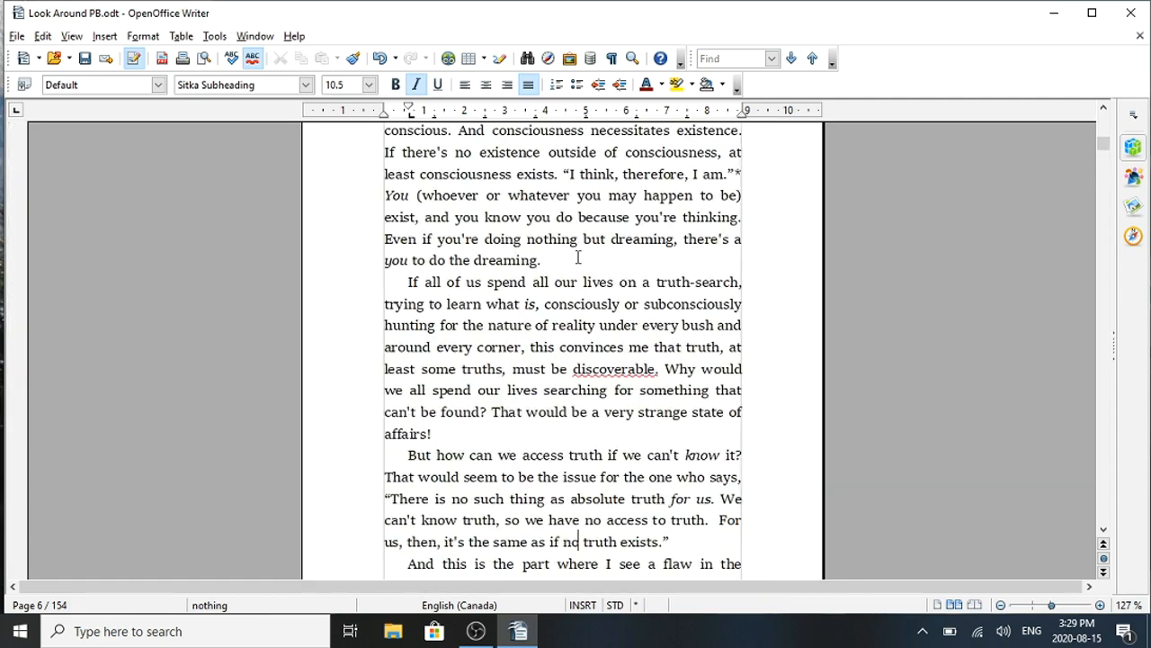
{"action": "key", "text": "Down"}
{"action": "key", "text": "Down"}
{"action": "key", "text": "Down"}
{"action": "key", "text": "Down"}
{"action": "key", "text": "Down"}
{"action": "key", "text": "Down"}
{"action": "key", "text": "Down"}
{"action": "key", "text": "Down"}
{"action": "key", "text": "Down"}
{"action": "key", "text": "Down"}
{"action": "key", "text": "Down"}
{"action": "key", "text": "Down"}
{"action": "key", "text": "Down"}
{"action": "key", "text": "Down"}
{"action": "key", "text": "Down"}
{"action": "key", "text": "Down"}
{"action": "key", "text": "Down"}
{"action": "key", "text": "Down"}
{"action": "key", "text": "Down"}
{"action": "key", "text": "Down"}
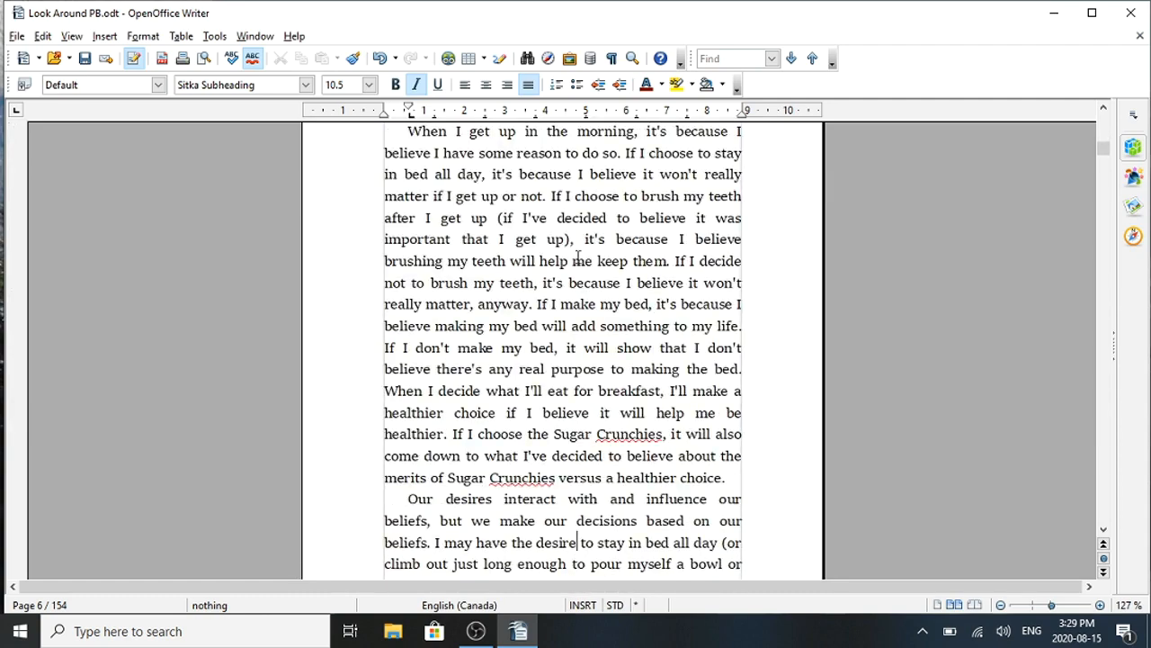
{"action": "key", "text": "Down"}
{"action": "key", "text": "Down"}
{"action": "key", "text": "Down"}
{"action": "key", "text": "Down"}
{"action": "key", "text": "Down"}
{"action": "key", "text": "Down"}
{"action": "key", "text": "Down"}
{"action": "key", "text": "Down"}
{"action": "key", "text": "Down"}
{"action": "key", "text": "Down"}
{"action": "key", "text": "Down"}
{"action": "key", "text": "Down"}
{"action": "key", "text": "Down"}
{"action": "key", "text": "Down"}
{"action": "key", "text": "Down"}
{"action": "key", "text": "Down"}
{"action": "key", "text": "Down"}
{"action": "key", "text": "Down"}
{"action": "key", "text": "Down"}
{"action": "key", "text": "Down"}
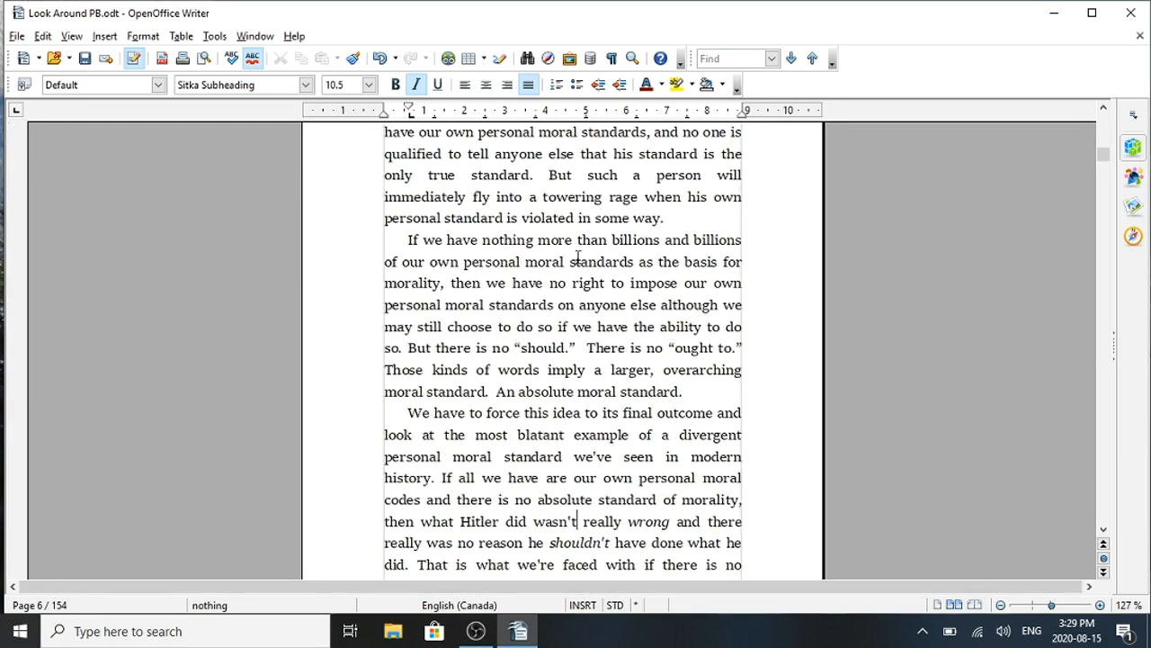
{"action": "key", "text": "Down"}
{"action": "key", "text": "Down"}
{"action": "key", "text": "Down"}
{"action": "key", "text": "Down"}
{"action": "key", "text": "Down"}
{"action": "key", "text": "Down"}
{"action": "key", "text": "Down"}
{"action": "key", "text": "Down"}
{"action": "key", "text": "Down"}
{"action": "key", "text": "Down"}
{"action": "key", "text": "Down"}
{"action": "key", "text": "Down"}
{"action": "key", "text": "Down"}
{"action": "key", "text": "Down"}
{"action": "key", "text": "Down"}
{"action": "key", "text": "Down"}
{"action": "key", "text": "Down"}
{"action": "key", "text": "Down"}
{"action": "key", "text": "Down"}
{"action": "key", "text": "Down"}
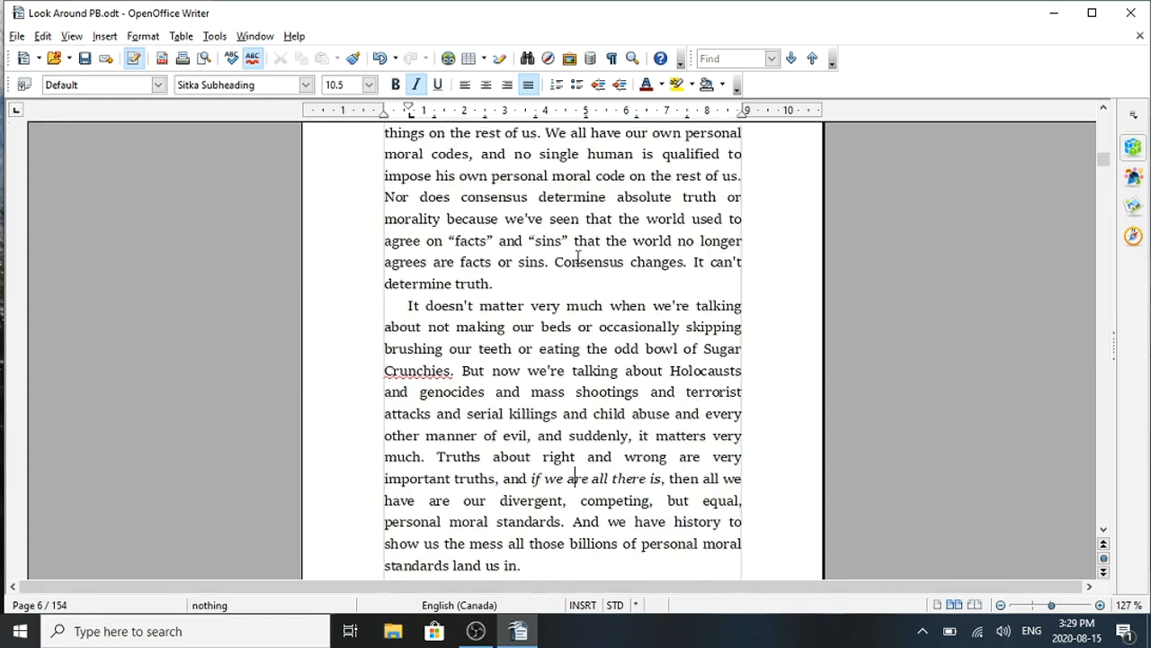
{"action": "key", "text": "Down"}
{"action": "key", "text": "Down"}
{"action": "key", "text": "Down"}
{"action": "key", "text": "Down"}
{"action": "key", "text": "Down"}
{"action": "key", "text": "Down"}
{"action": "key", "text": "Down"}
{"action": "key", "text": "Down"}
{"action": "key", "text": "Down"}
{"action": "key", "text": "Down"}
{"action": "key", "text": "Down"}
{"action": "key", "text": "Down"}
{"action": "key", "text": "Down"}
{"action": "key", "text": "Down"}
{"action": "key", "text": "Down"}
{"action": "key", "text": "Down"}
{"action": "key", "text": "Down"}
{"action": "key", "text": "Down"}
{"action": "key", "text": "Down"}
{"action": "key", "text": "Down"}
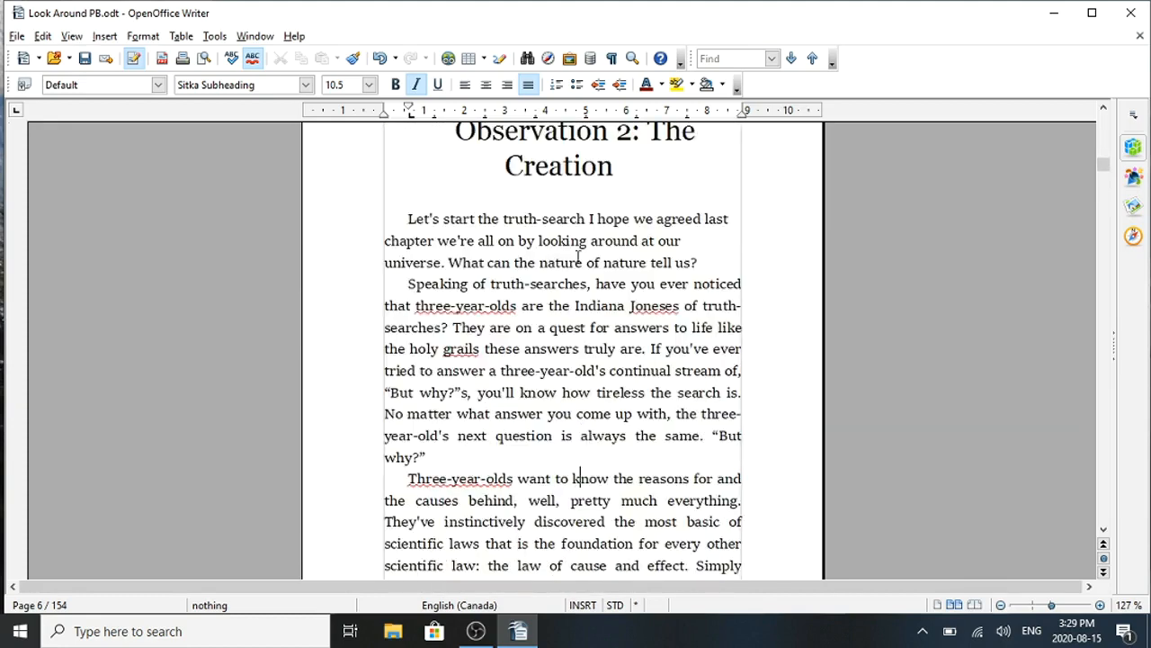
{"action": "key", "text": "Up"}
{"action": "key", "text": "Up"}
{"action": "key", "text": "Up"}
{"action": "key", "text": "Up"}
{"action": "key", "text": "Up"}
{"action": "key", "text": "Up"}
{"action": "key", "text": "Up"}
{"action": "key", "text": "Up"}
{"action": "key", "text": "Up"}
{"action": "key", "text": "Up"}
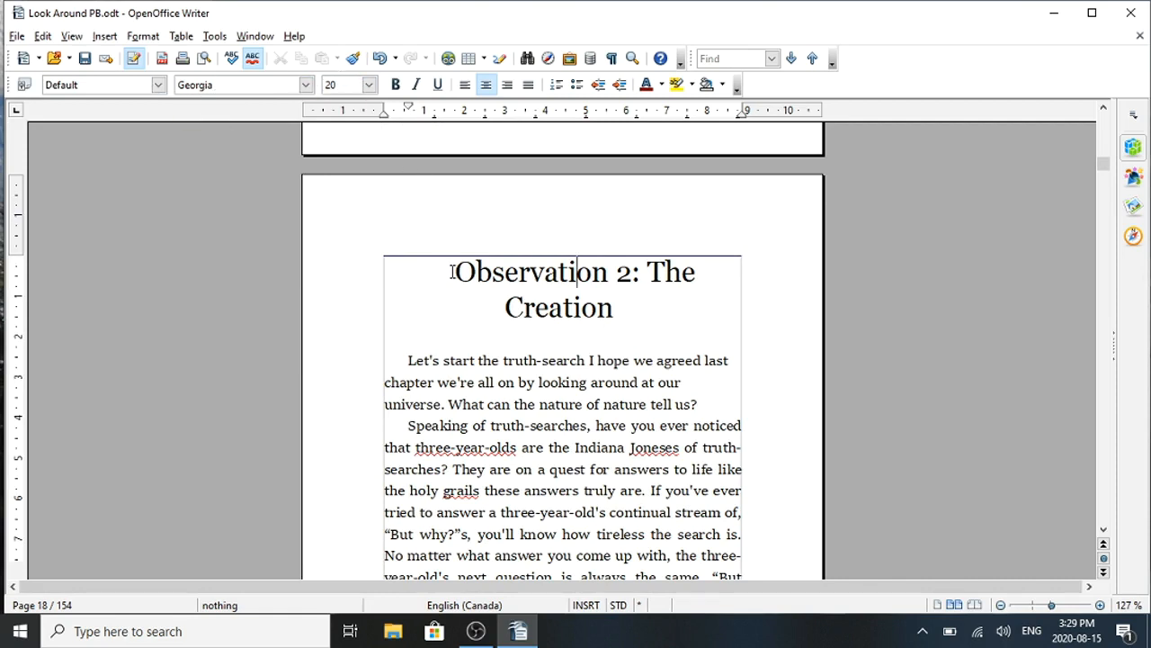
{"action": "left_click_drag", "start_coordinate": [455, 272], "coordinate": [621, 297]}
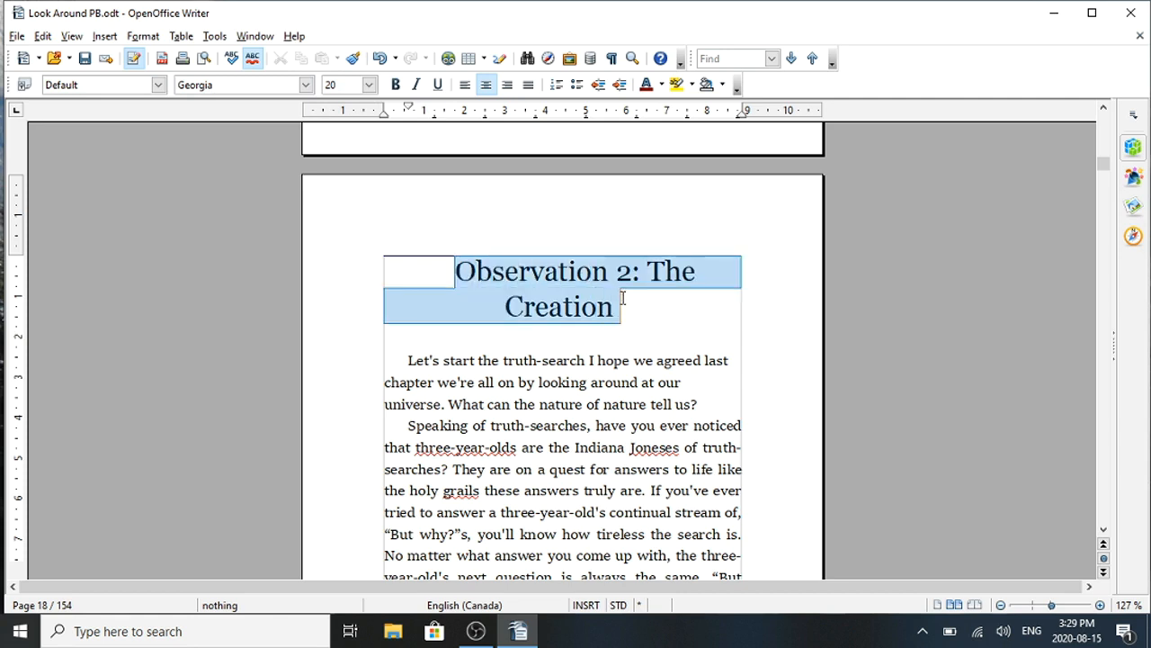
{"action": "left_click", "coordinate": [159, 87]}
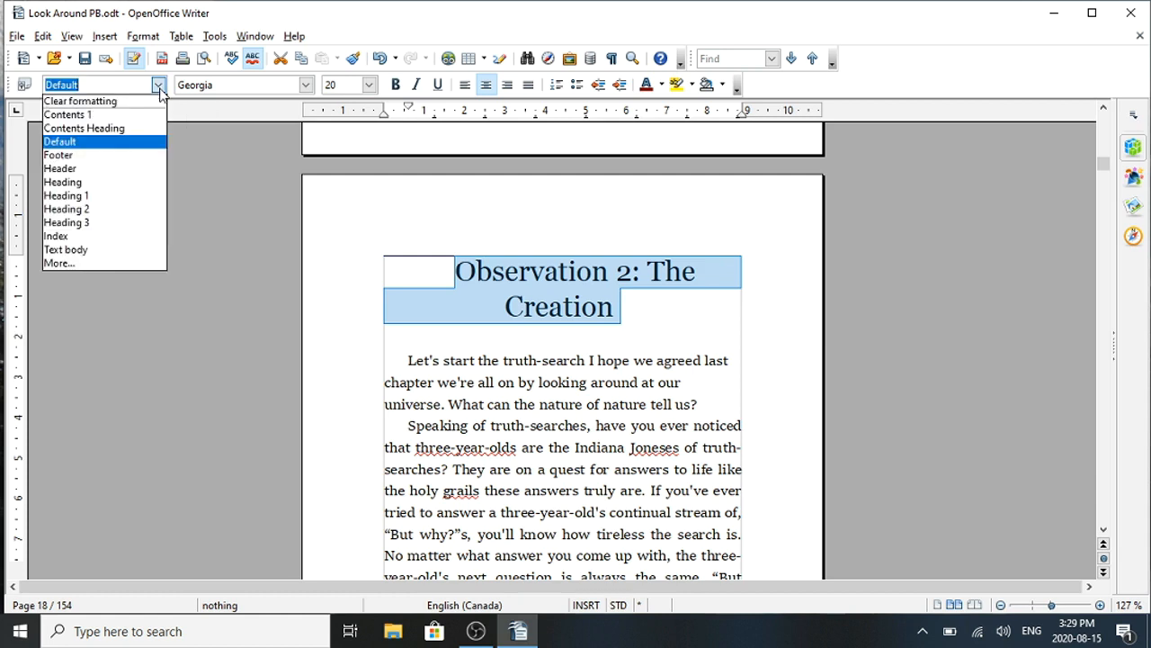
{"action": "left_click", "coordinate": [131, 196]}
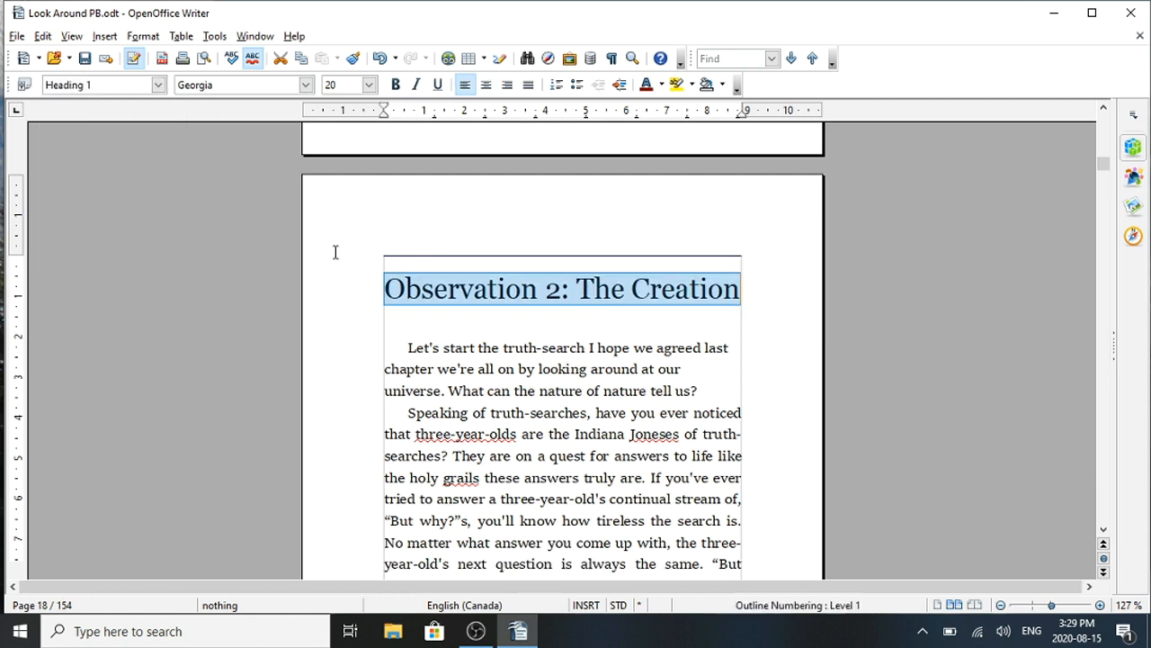
{"action": "left_click", "coordinate": [483, 339]}
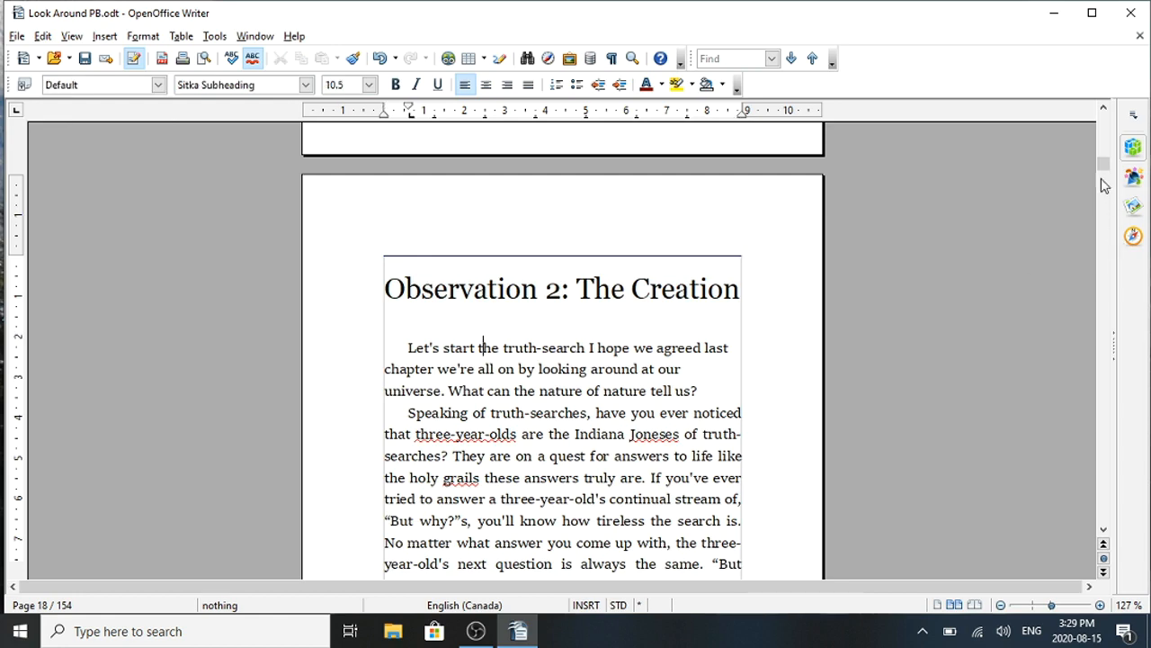
Update the "Chapters" table of contents near the start of the book to include the newly styled Observation 1 and Observation 2 headings.
{"action": "left_click_drag", "start_coordinate": [1101, 167], "coordinate": [1101, 117]}
{"action": "left_click", "coordinate": [760, 380]}
{"action": "key", "text": "Down"}
{"action": "key", "text": "Down"}
{"action": "key", "text": "Down"}
{"action": "key", "text": "Down"}
{"action": "key", "text": "Down"}
{"action": "key", "text": "Down"}
{"action": "key", "text": "Down"}
{"action": "key", "text": "Down"}
{"action": "key", "text": "Down"}
{"action": "key", "text": "Down"}
{"action": "key", "text": "Down"}
{"action": "key", "text": "Down"}
{"action": "key", "text": "Down"}
{"action": "key", "text": "Down"}
{"action": "key", "text": "Down"}
{"action": "key", "text": "Down"}
{"action": "key", "text": "Down"}
{"action": "key", "text": "Down"}
{"action": "key", "text": "Down"}
{"action": "key", "text": "Down"}
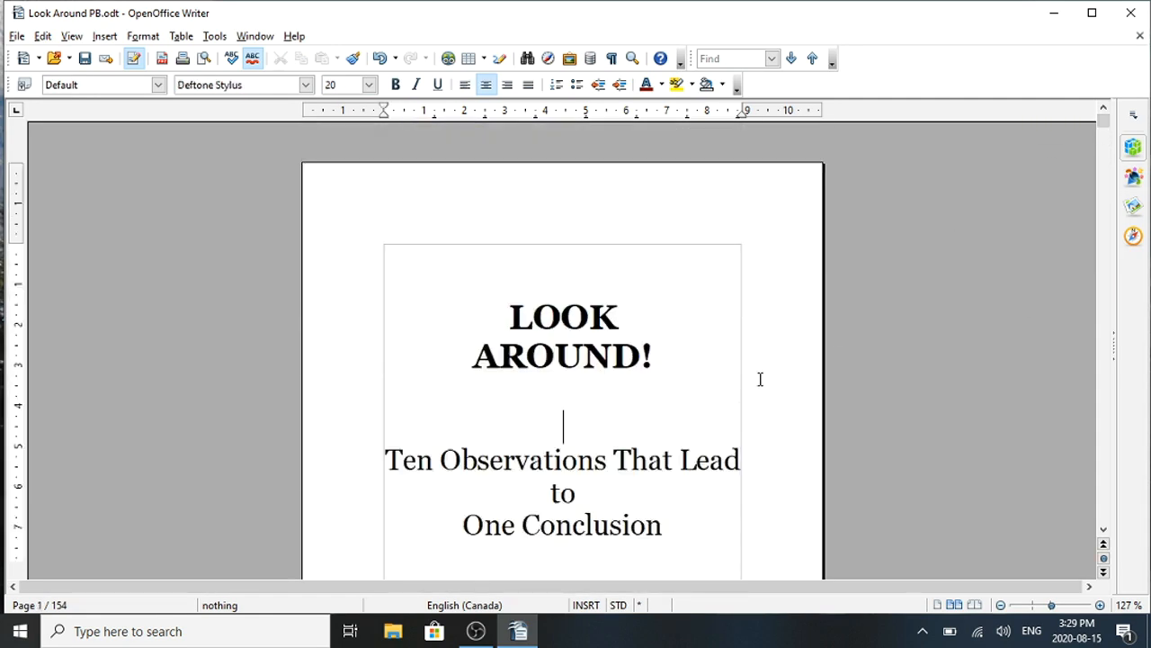
{"action": "key", "text": "Down"}
{"action": "key", "text": "Down"}
{"action": "key", "text": "Down"}
{"action": "key", "text": "Down"}
{"action": "key", "text": "Down"}
{"action": "key", "text": "Down"}
{"action": "key", "text": "Down"}
{"action": "key", "text": "Down"}
{"action": "key", "text": "Down"}
{"action": "key", "text": "Down"}
{"action": "key", "text": "Down"}
{"action": "key", "text": "Down"}
{"action": "key", "text": "Down"}
{"action": "key", "text": "Down"}
{"action": "key", "text": "Down"}
{"action": "key", "text": "Down"}
{"action": "key", "text": "Down"}
{"action": "key", "text": "Down"}
{"action": "key", "text": "Down"}
{"action": "key", "text": "Down"}
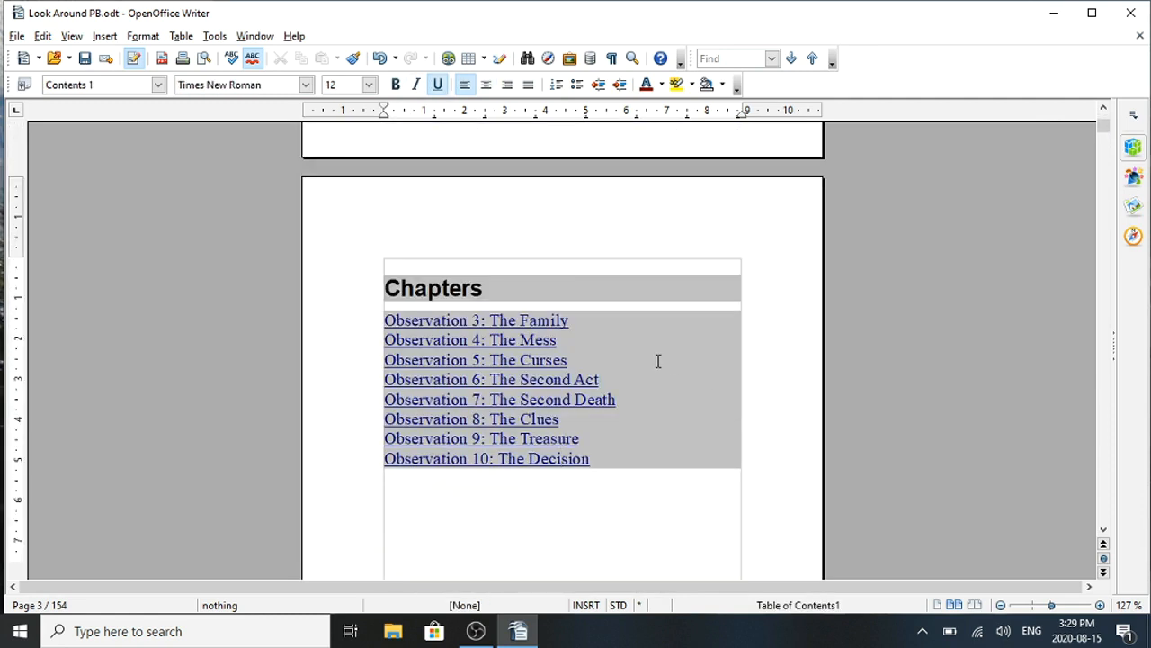
{"action": "right_click", "coordinate": [508, 363]}
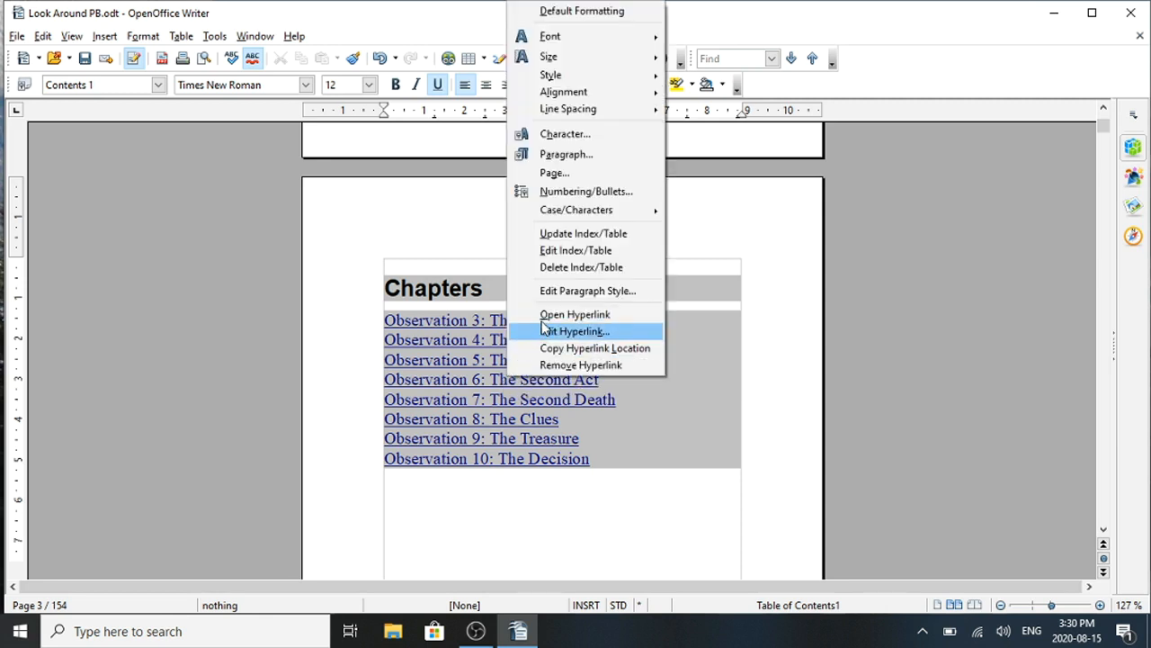
{"action": "left_click", "coordinate": [587, 234]}
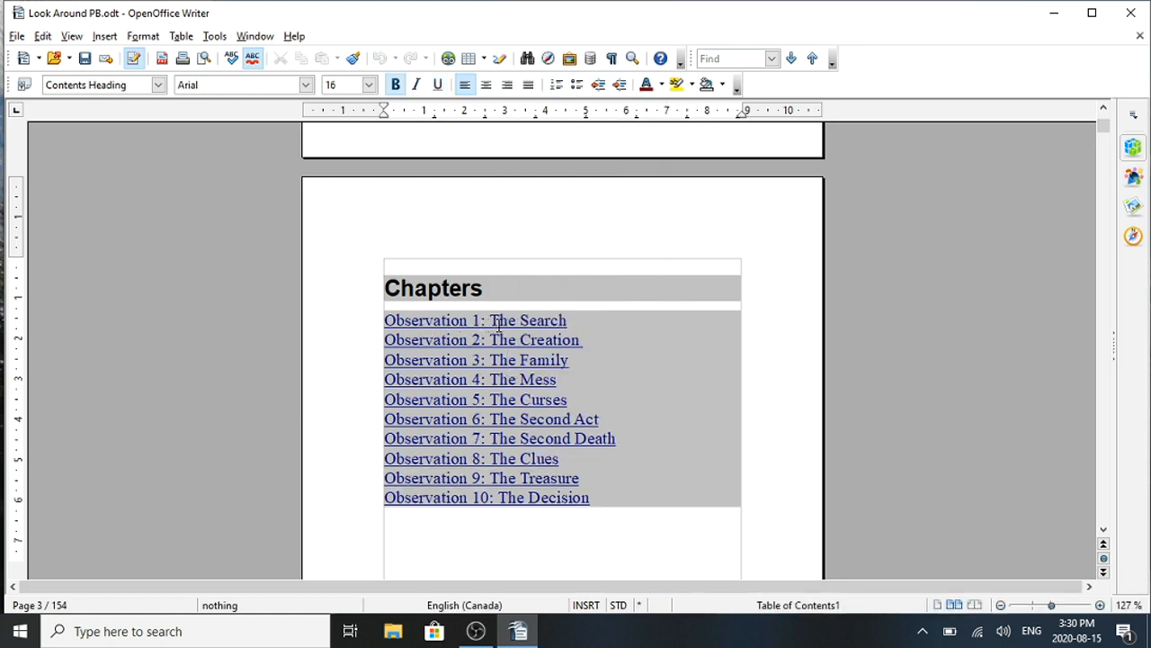
Test the table of contents by following the "Observation 1: The Search" link to its chapter.
{"action": "left_click", "coordinate": [580, 339]}
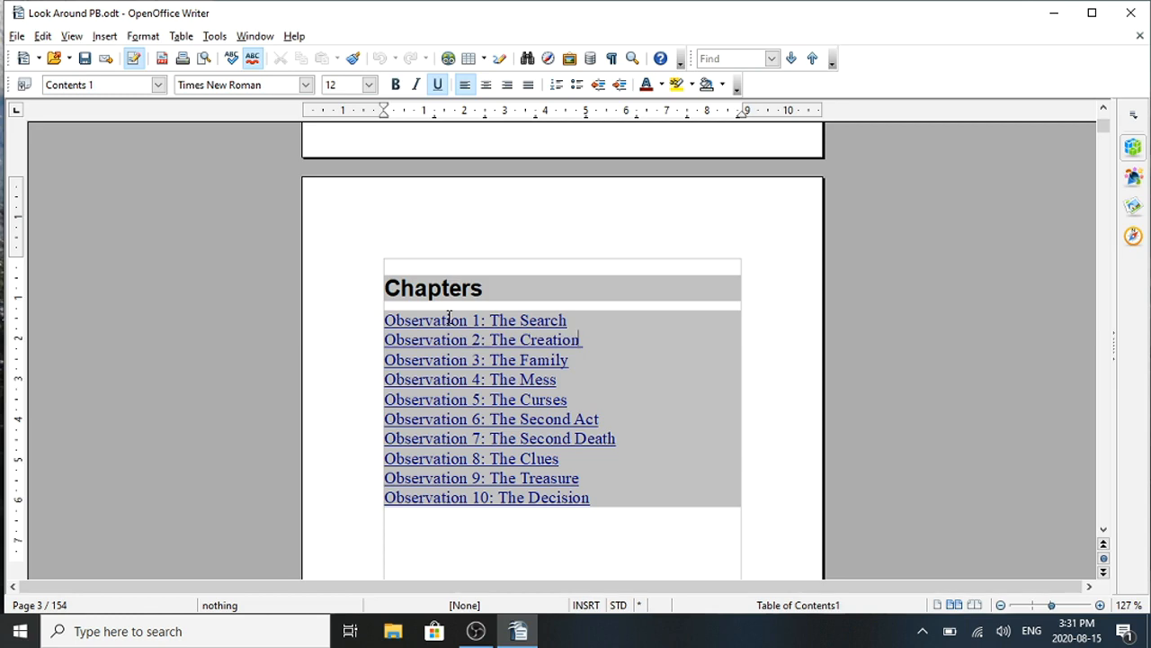
{"action": "left_click", "coordinate": [449, 316], "text": "ctrl"}
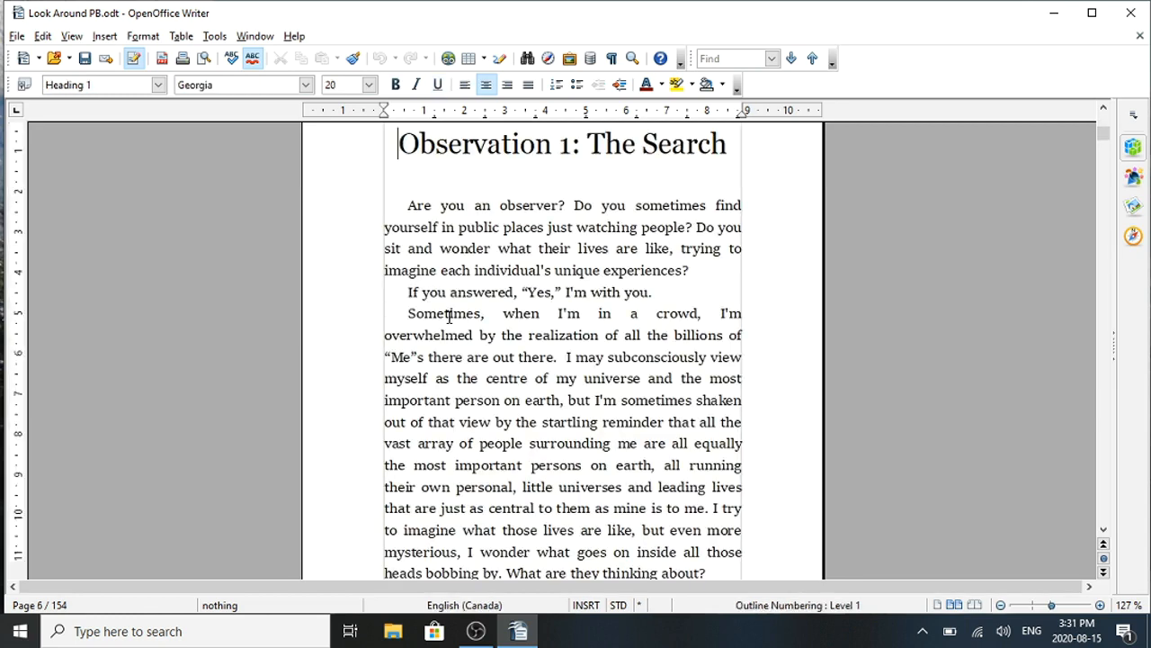